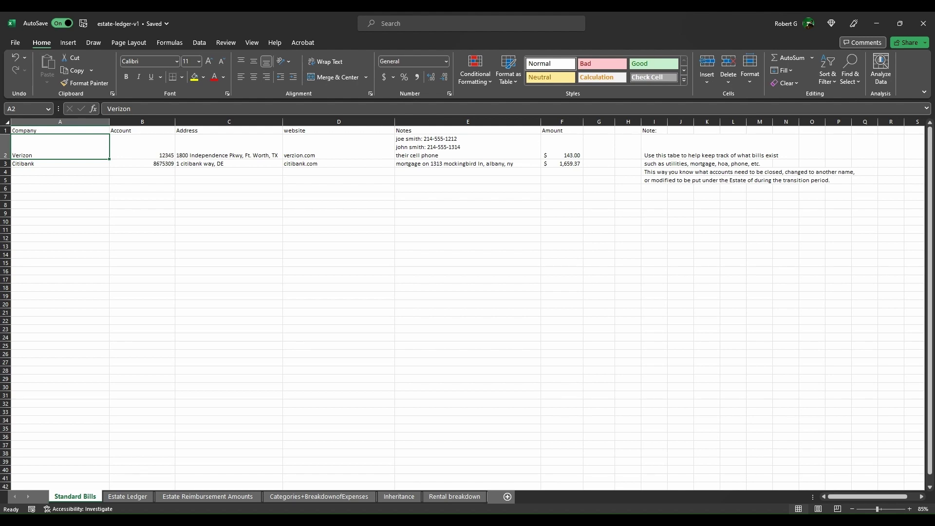
Step: Append '(monthly bill)' to the Verizon cell phone note in E2 after checking its amount
left_click(142, 147)
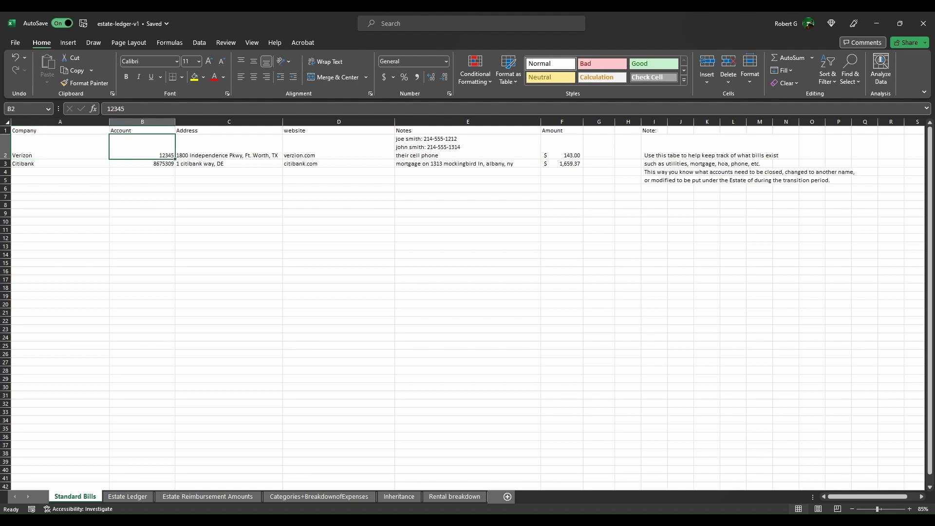
left_click(229, 146)
left_click(339, 146)
left_click(468, 147)
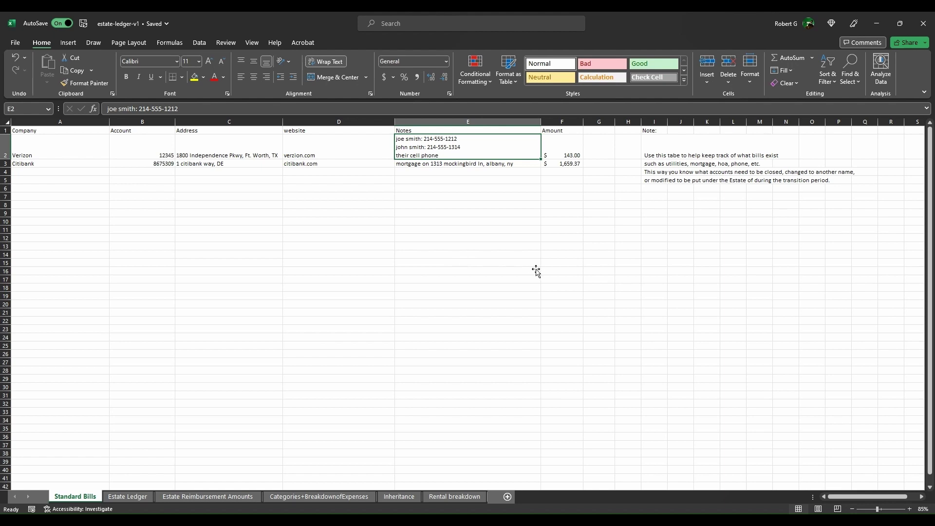
key("Right")
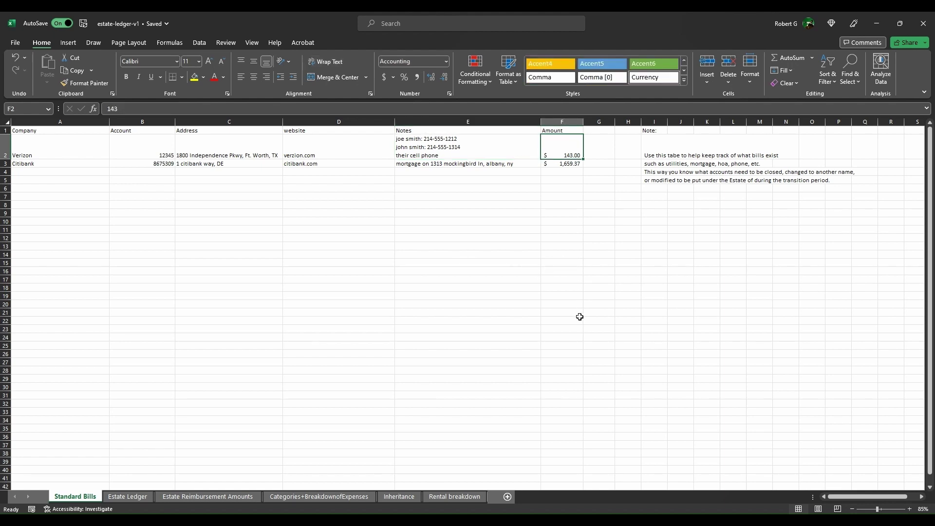
key("Left")
key("F2")
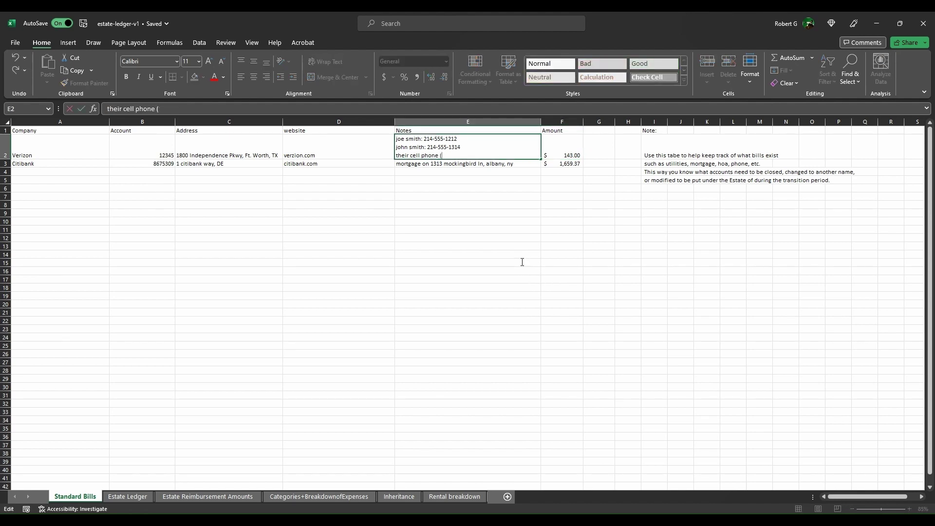
type("(monthly bill")
key("Return")
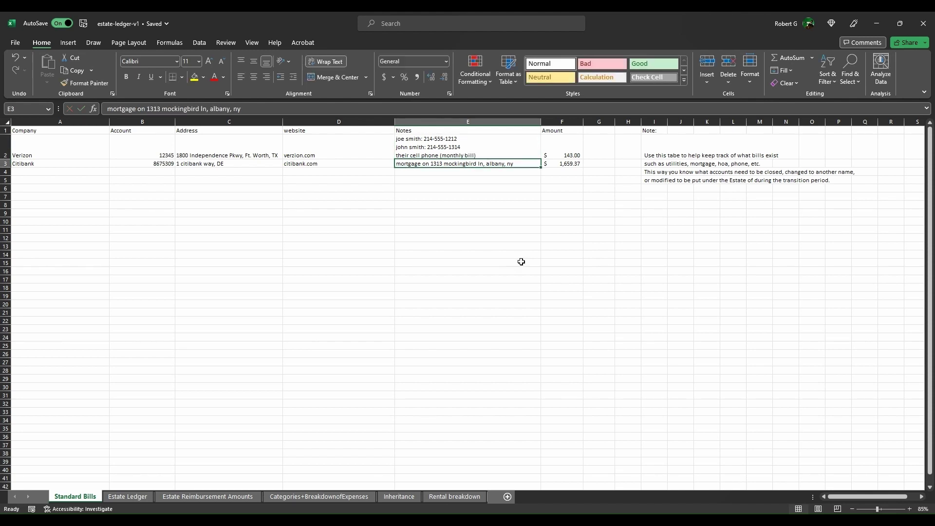
Step: Review the Citibank row's account, address, website, note and $1,659.37 mortgage amount
key("Left")
key("Left")
key("Left")
key("Left")
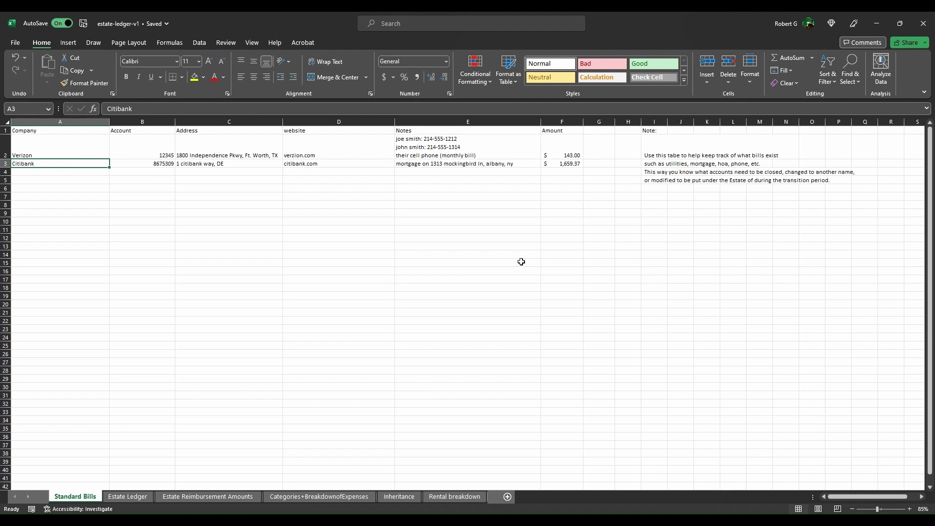
key("Right")
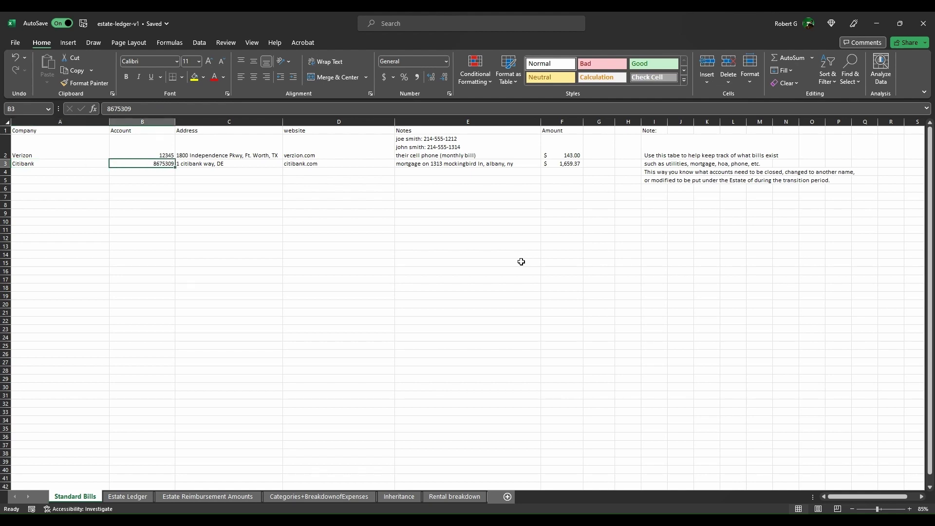
key("Right")
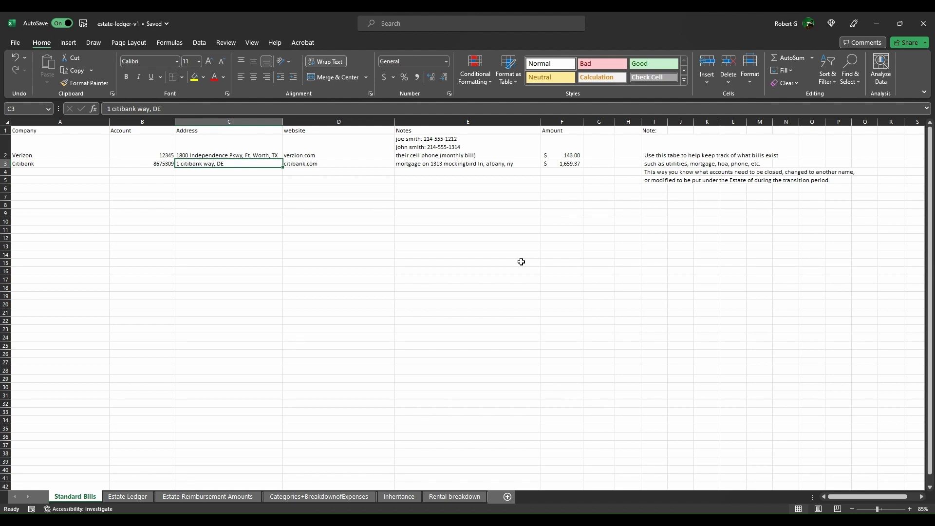
key("Right")
key("Right")
key("Left")
key("Right")
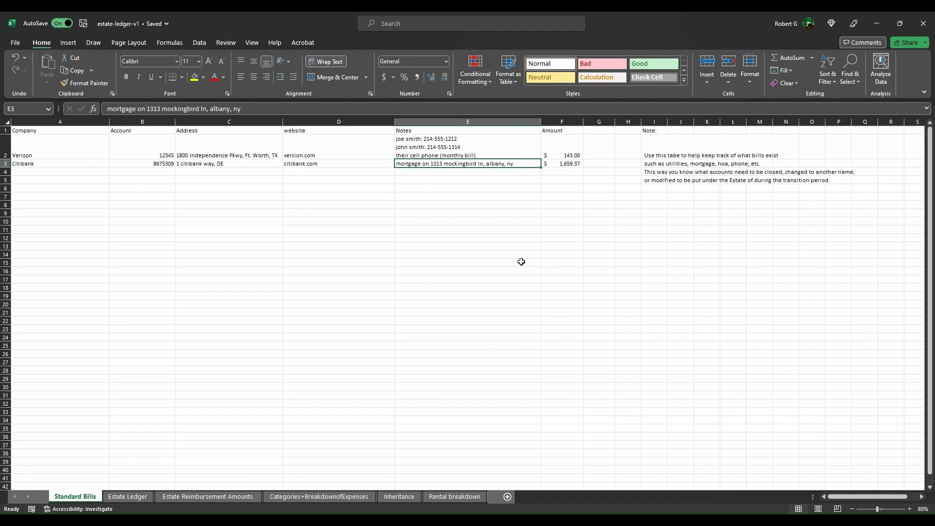
key("Right")
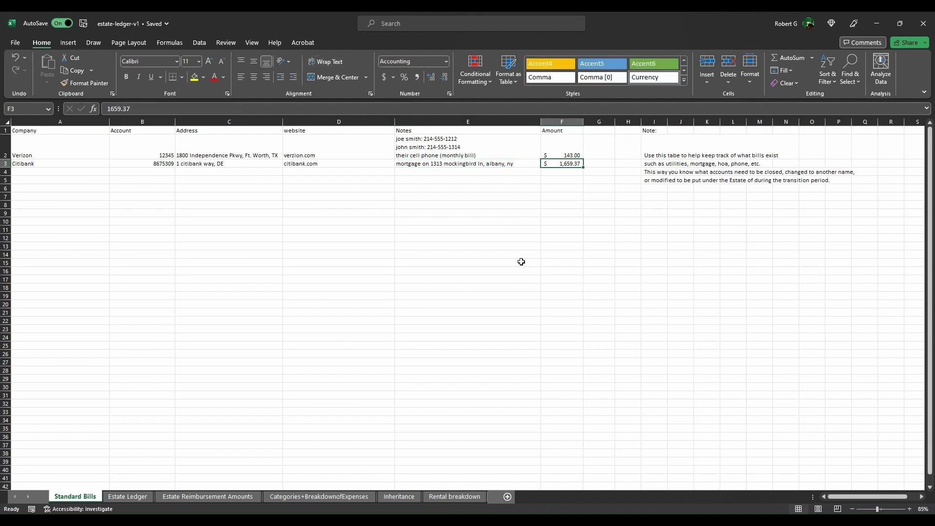
key("Left")
key("Left")
key("Left")
key("Left")
key("Left")
Step: Start row 4 with ConEd, its account number and its street address
key("Down")
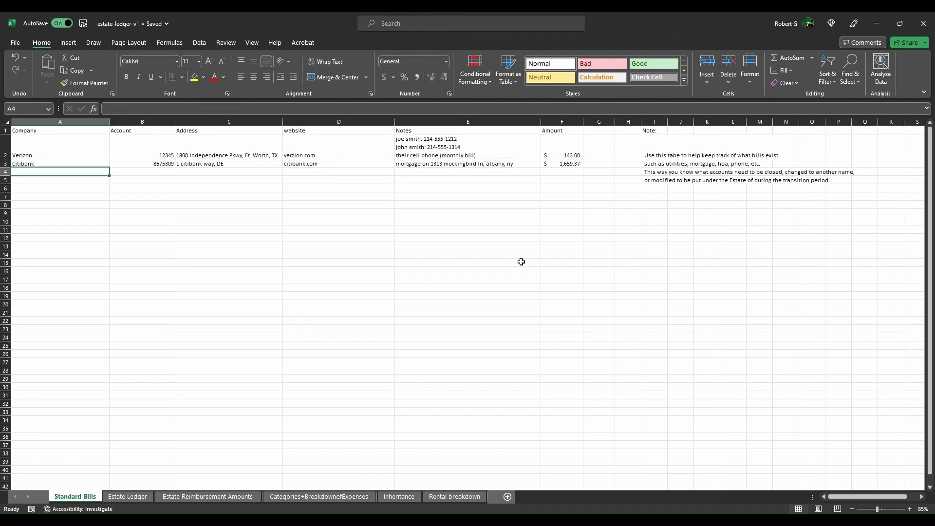
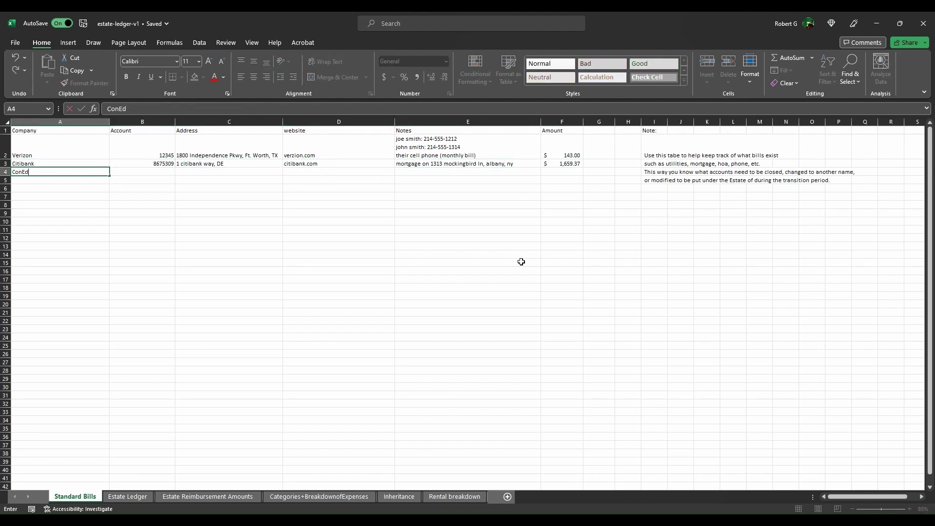
key("Tab")
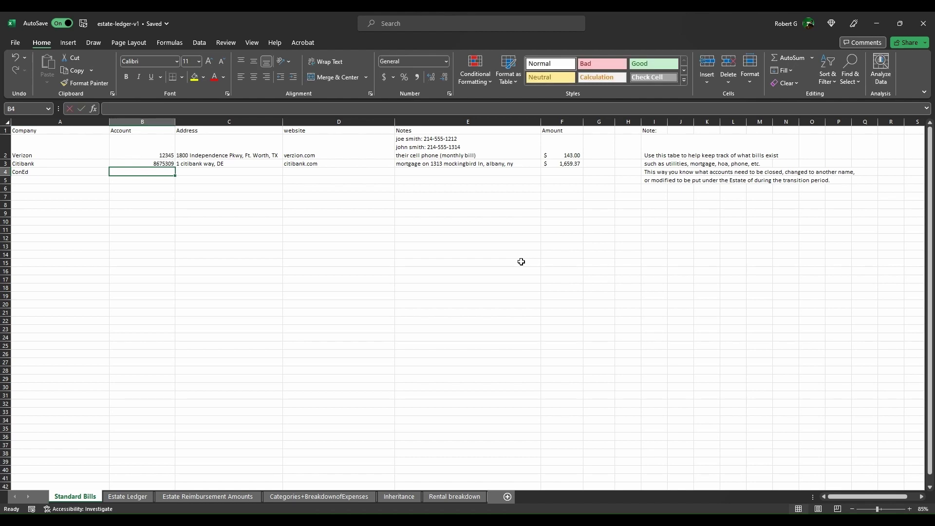
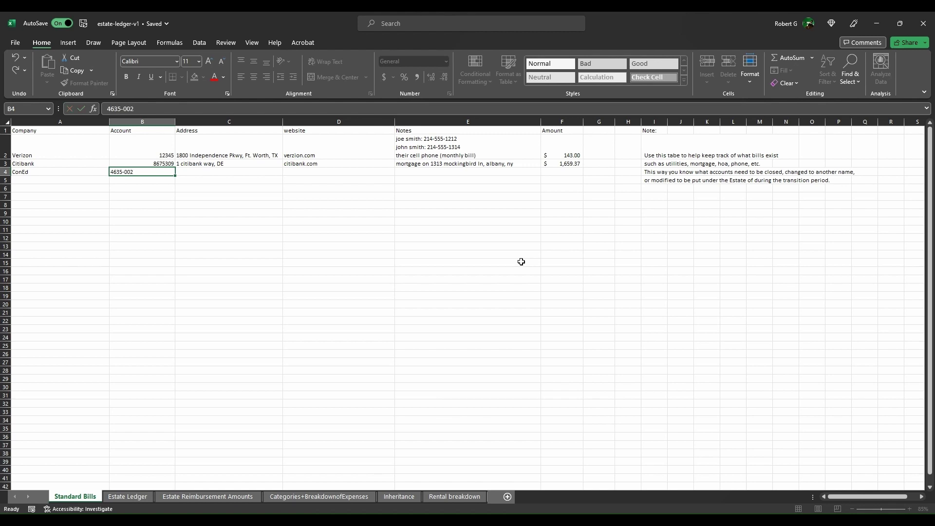
key("Tab")
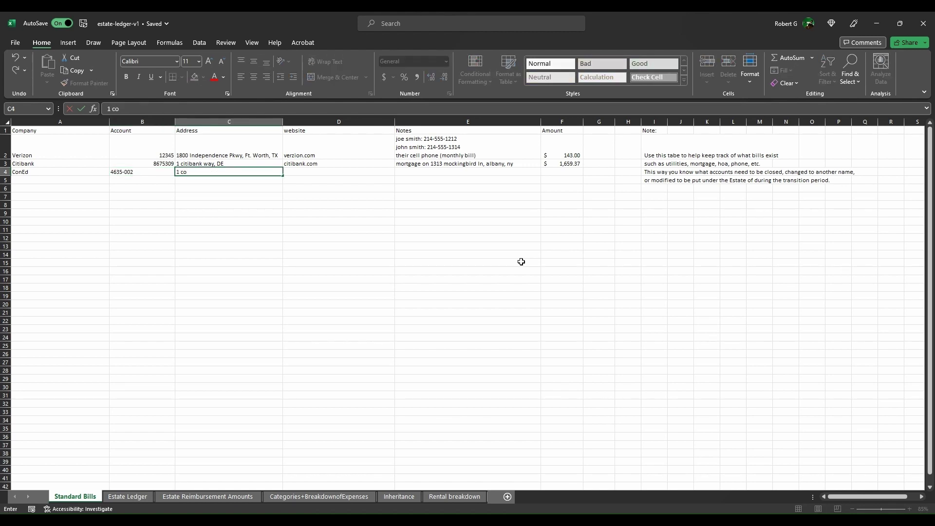
key("Tab")
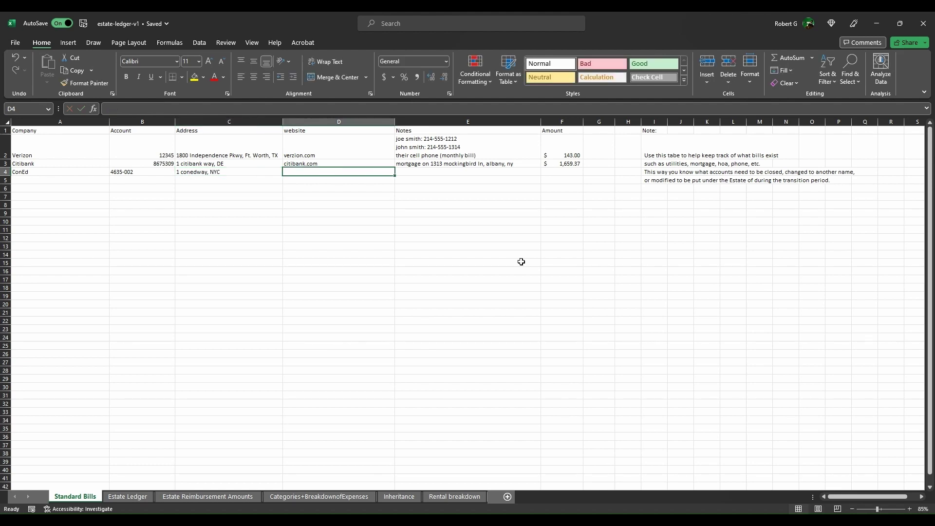
key("Tab")
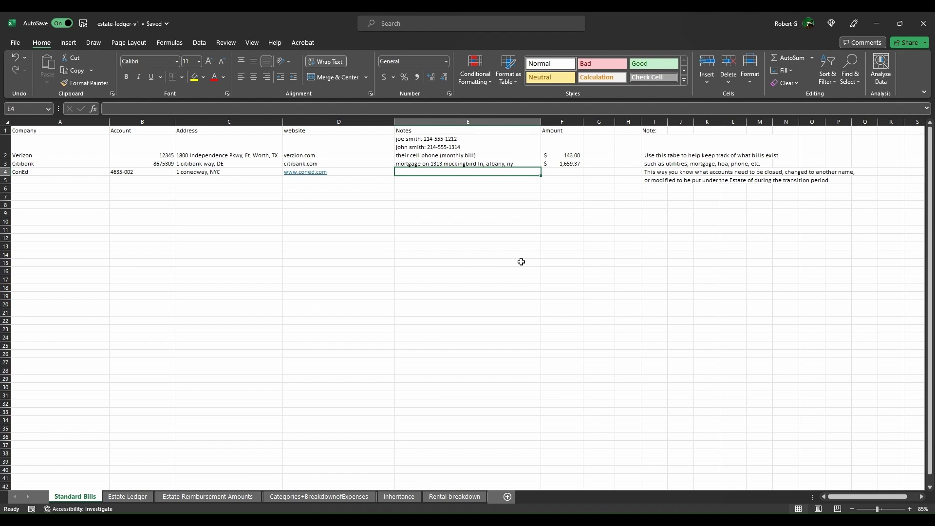
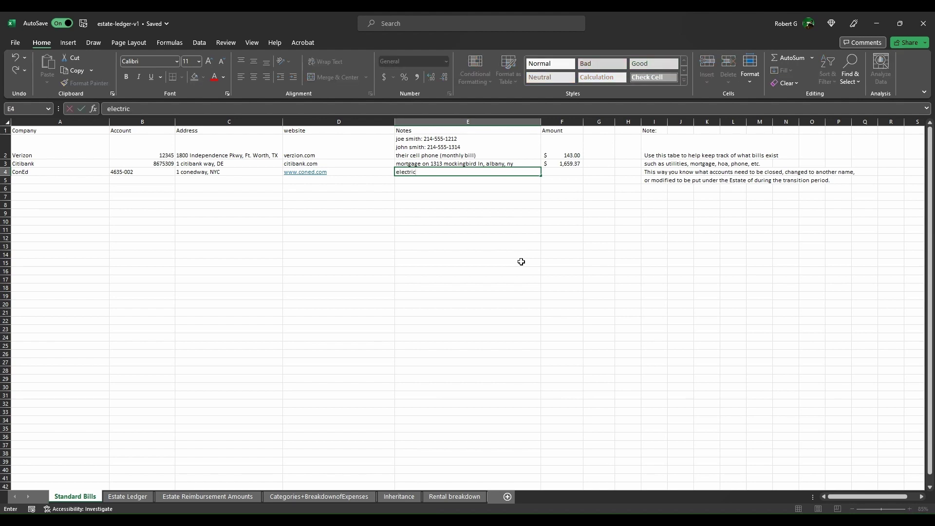
key("Tab")
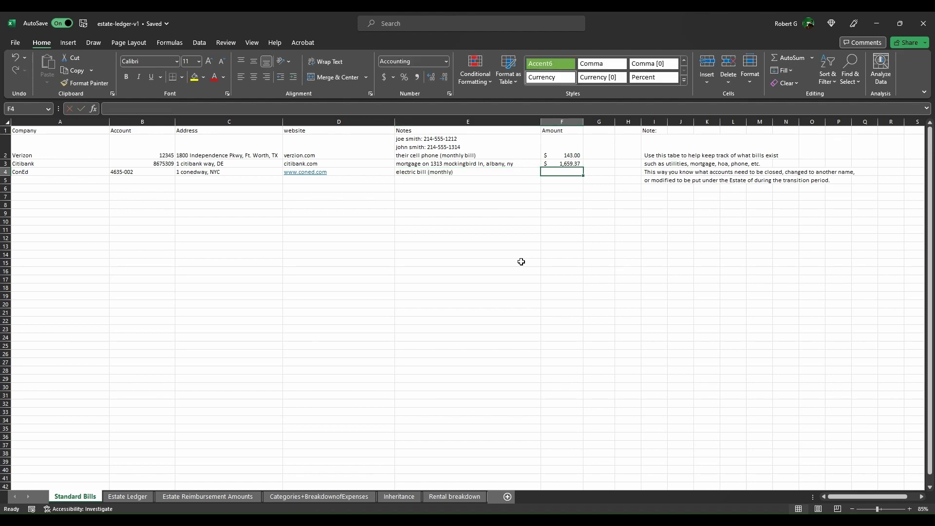
key("BackSpace")
key("BackSpace")
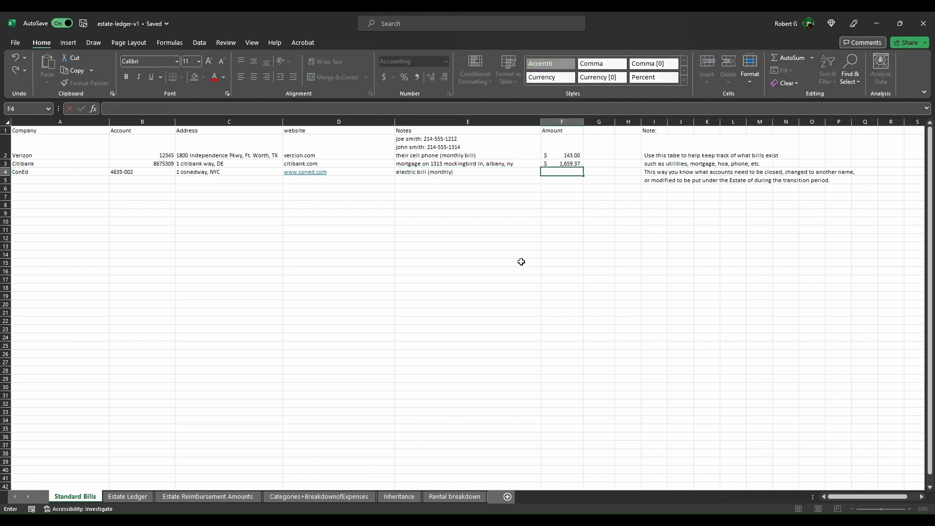
key("Return")
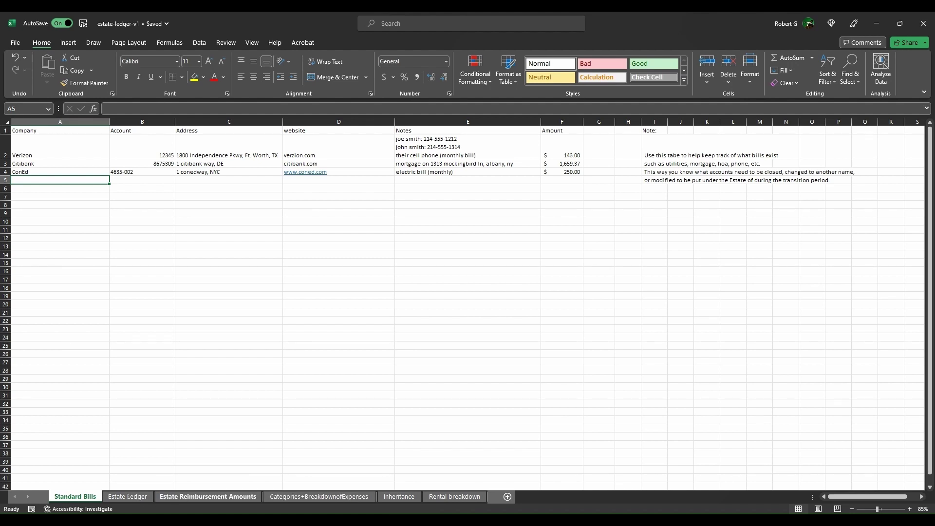
Step: Go from the Estate Ledger tab to the Categories+BreakdownofExpenses sheet
left_click(127, 496)
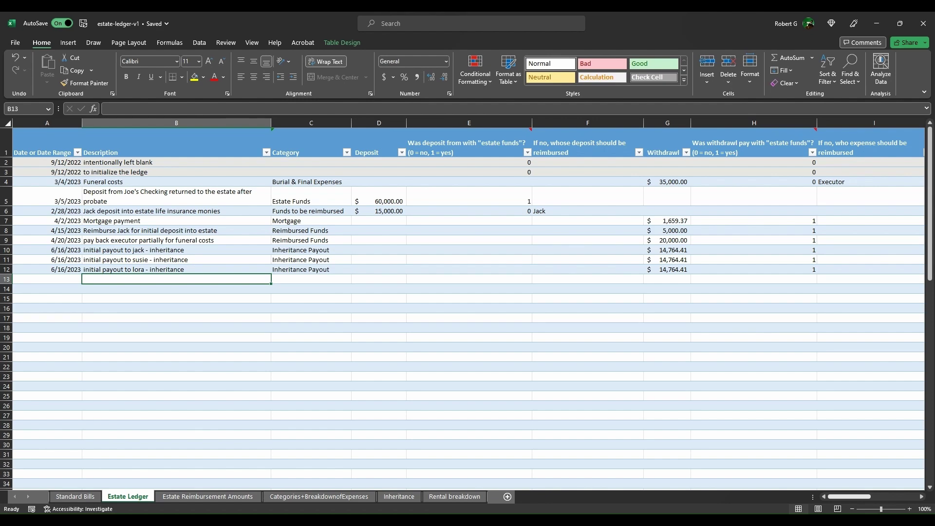
key("ctrl+Page_Down")
key("ctrl+Page_Down")
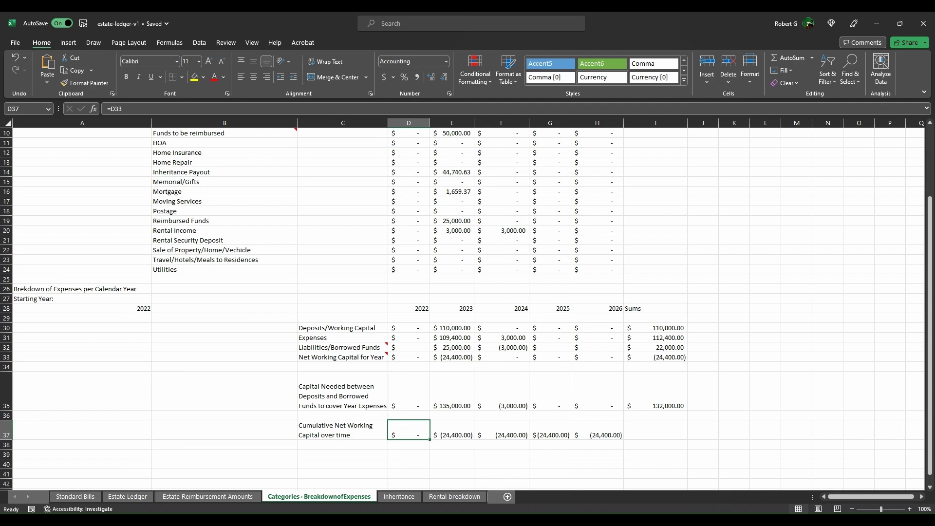
scroll(425, 275, "up", 3)
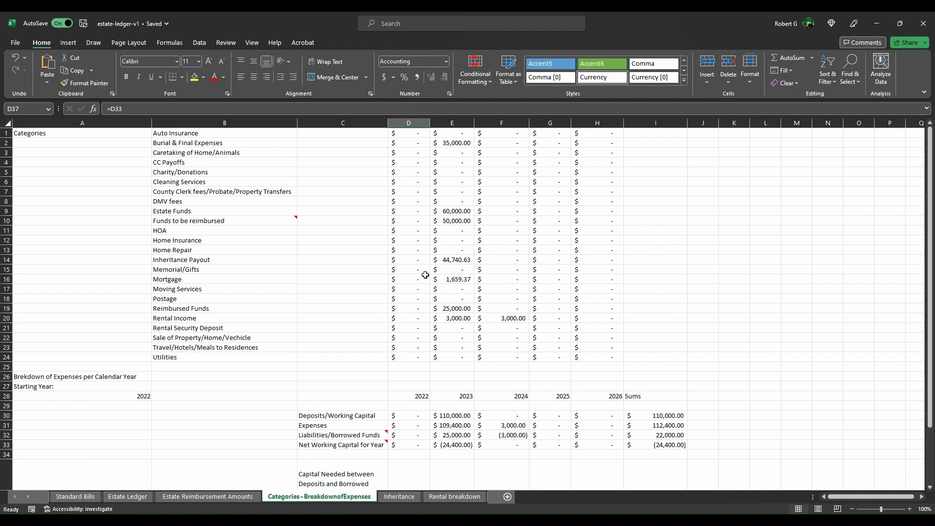
scroll(418, 485, "down", 3)
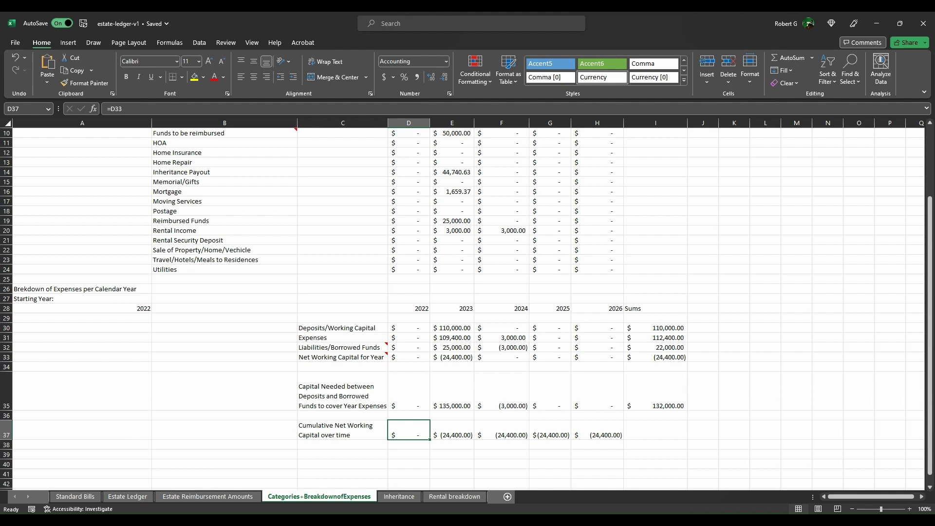
Step: Scroll to row 1 to see Rental Income at 3,000.00 for 2023 and 2024
scroll(396, 458, "up", 3)
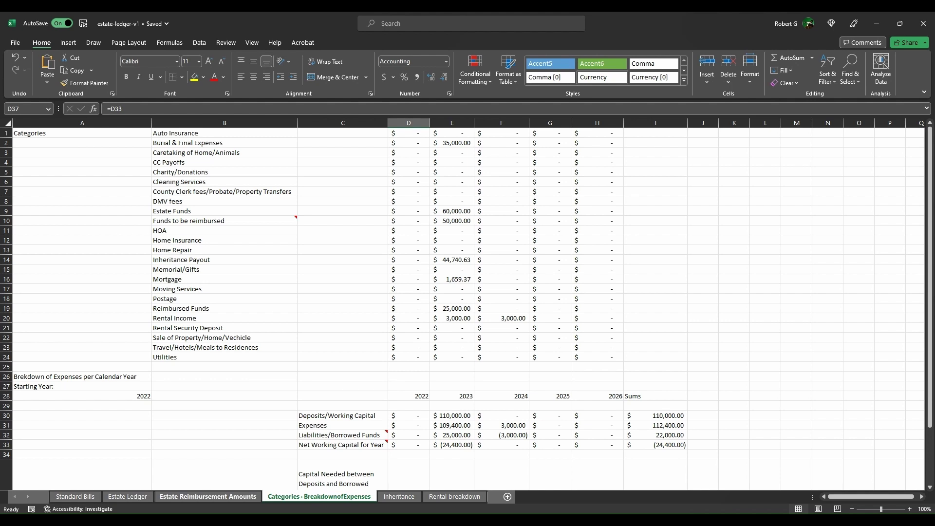
Step: Switch to the Estate Ledger sheet and return to the row 5 deposit description
left_click(128, 496)
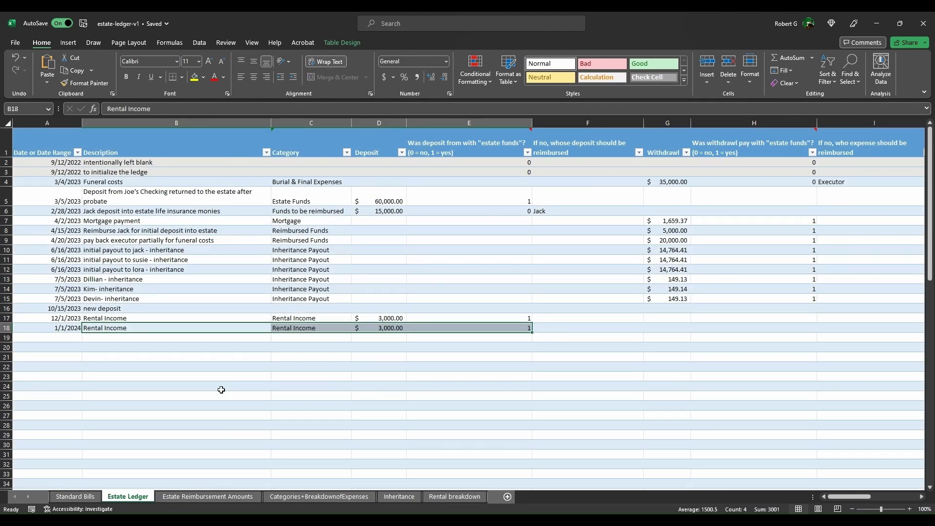
key("ctrl+z")
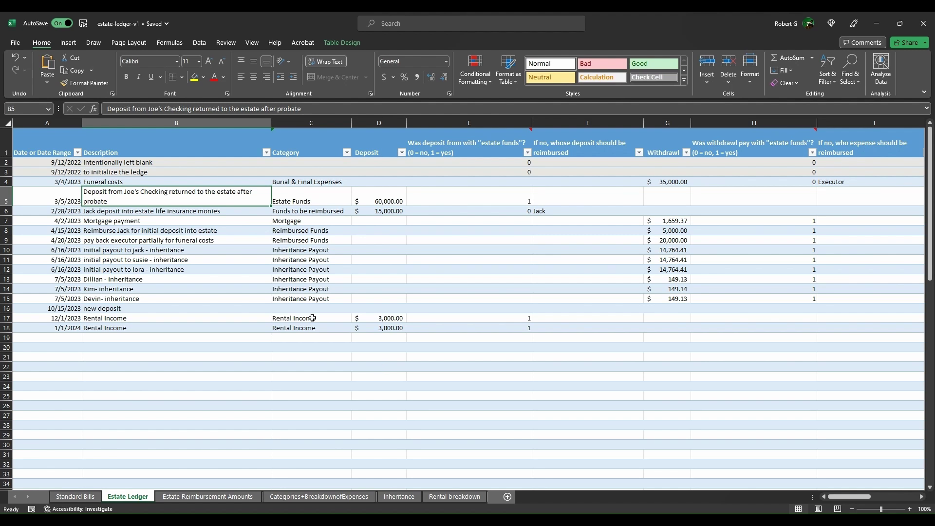
key("Right")
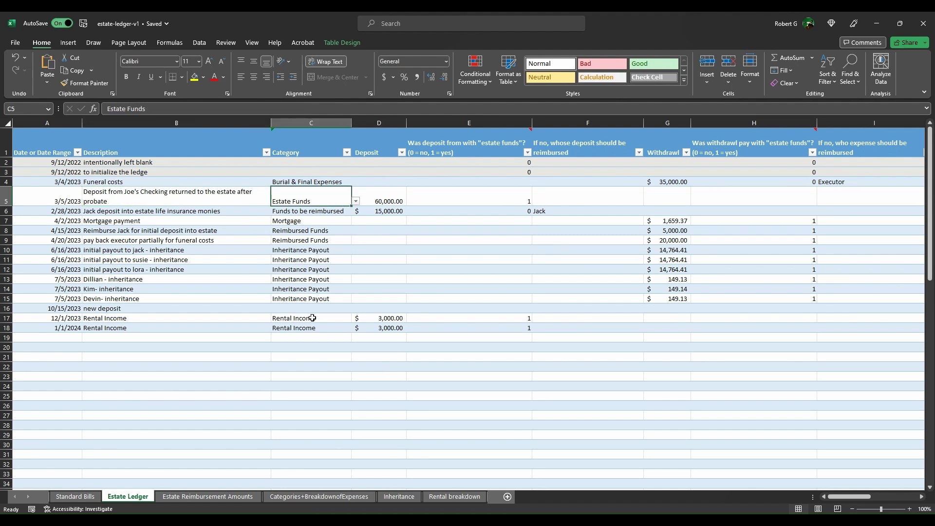
key("Right")
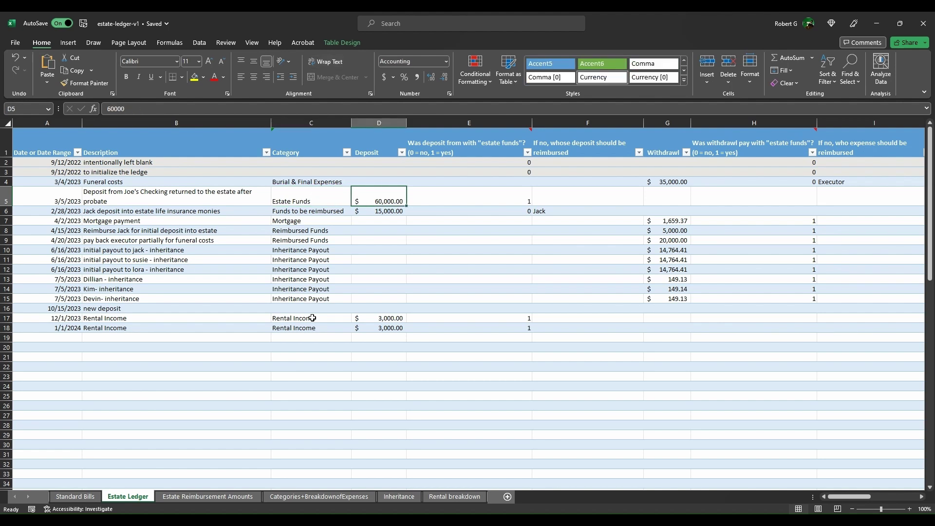
key("Right")
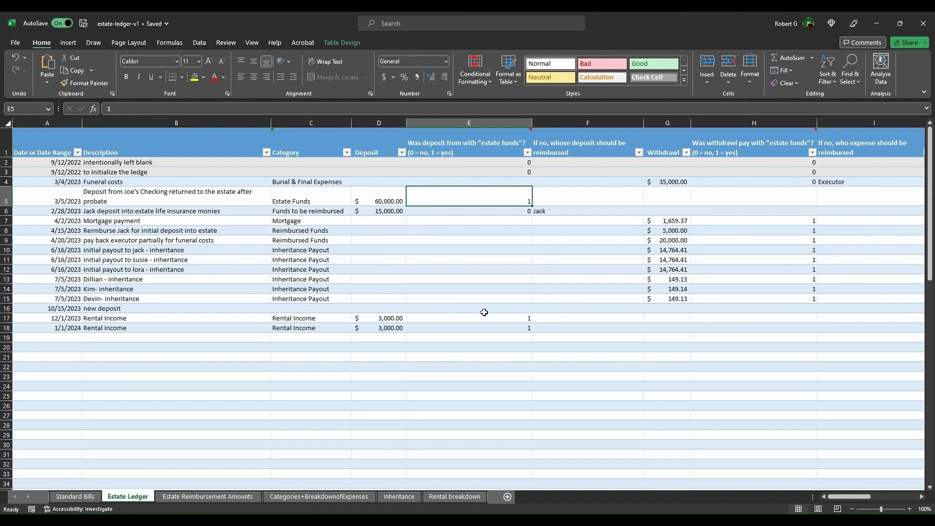
key("Right")
key("Right")
key("Right")
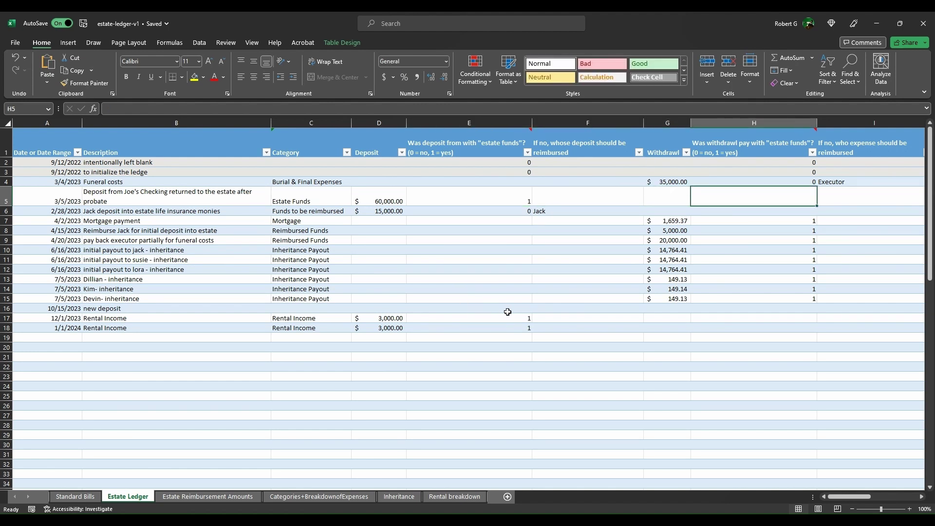
key("Up")
key("Left")
key("Left")
key("Left")
key("Left")
key("Left")
key("Left")
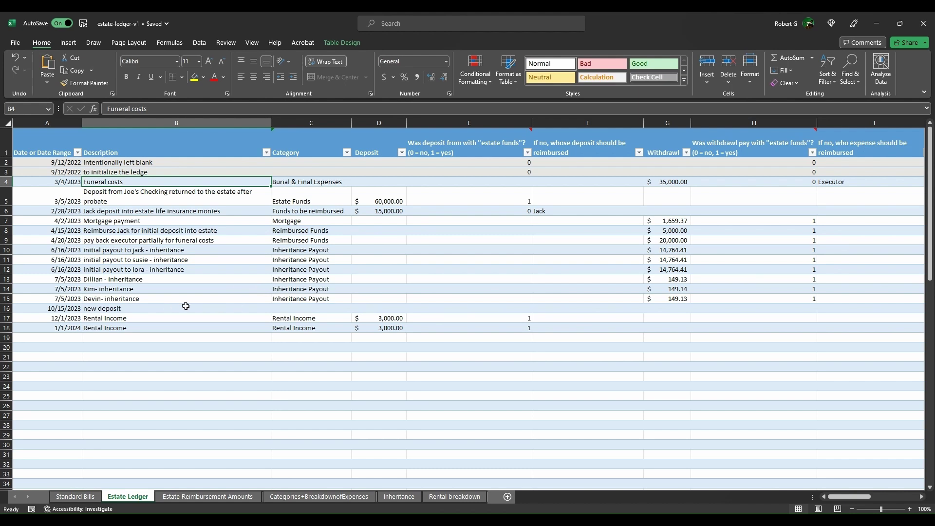
key("Right")
key("Right")
key("Right")
key("Right")
key("Right")
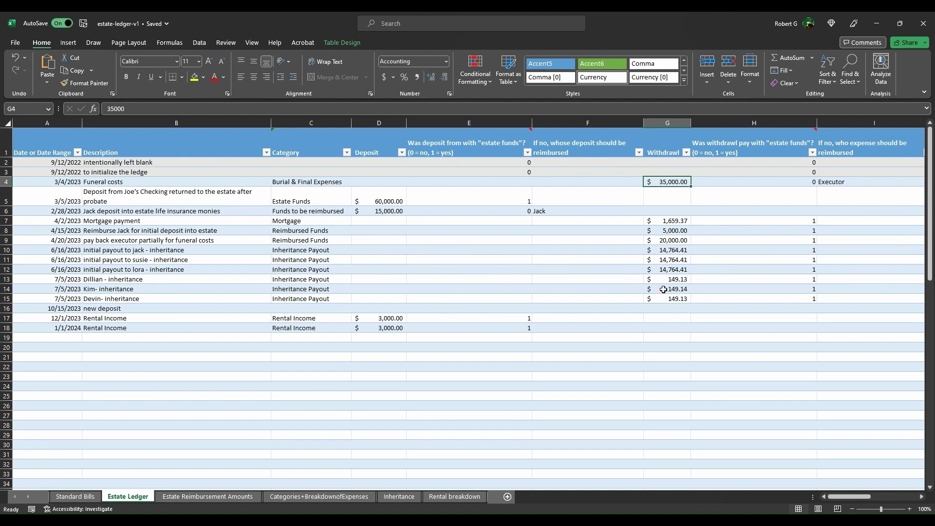
mouse_move(704, 257)
key("Right")
key("Right")
key("Right")
key("Right")
key("Right")
key("Right")
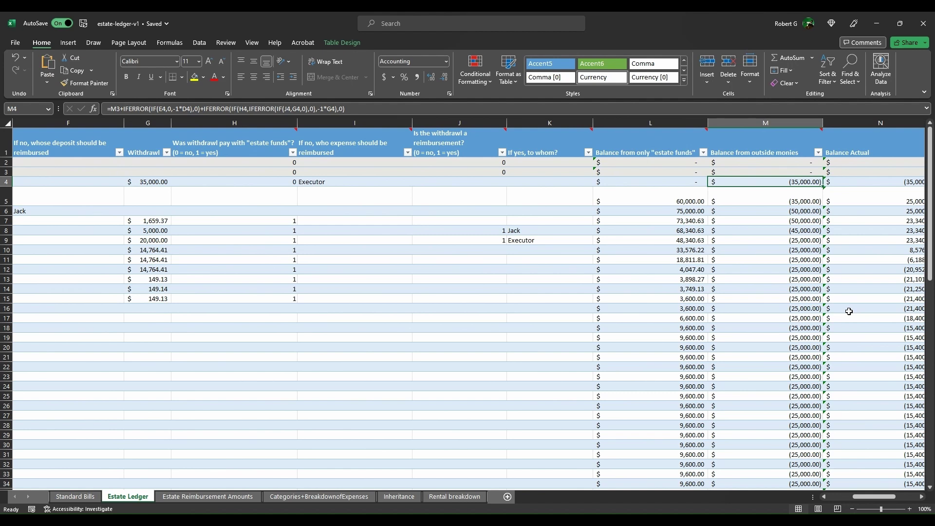
key("Left")
key("Down")
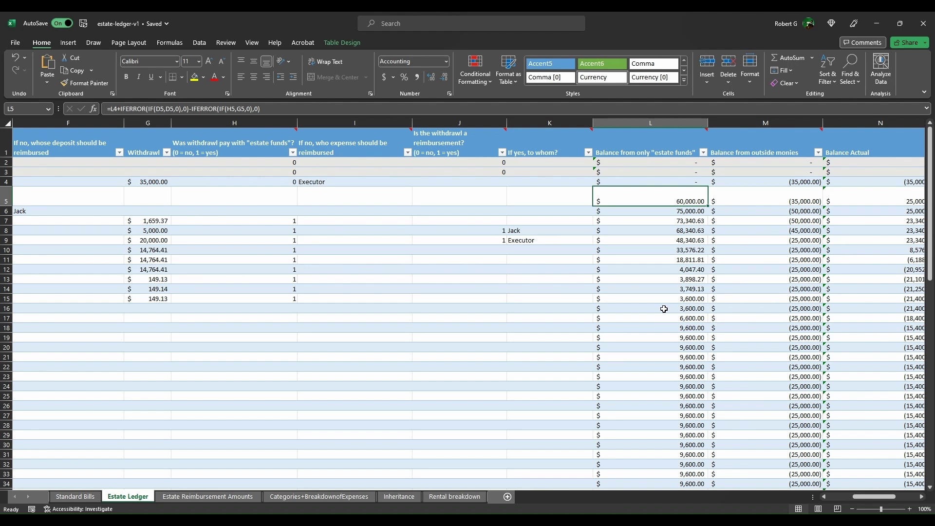
key("Right")
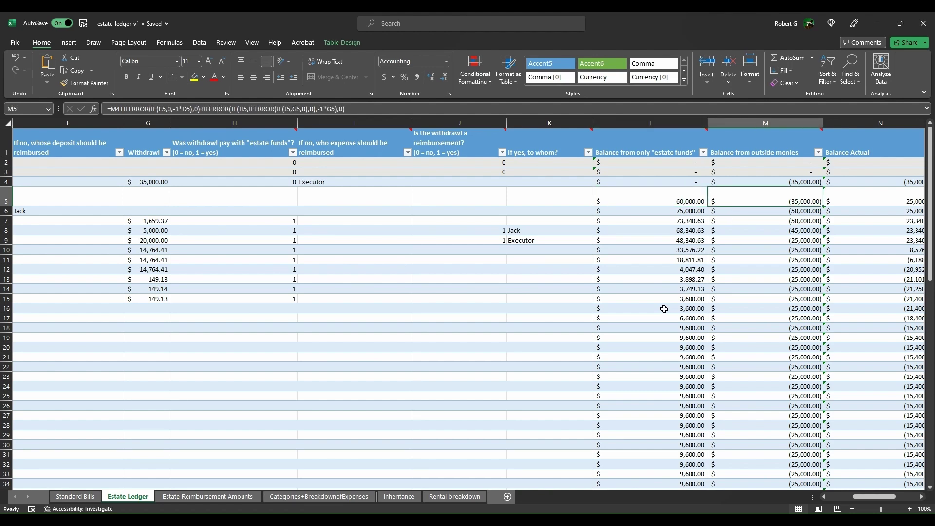
key("Right")
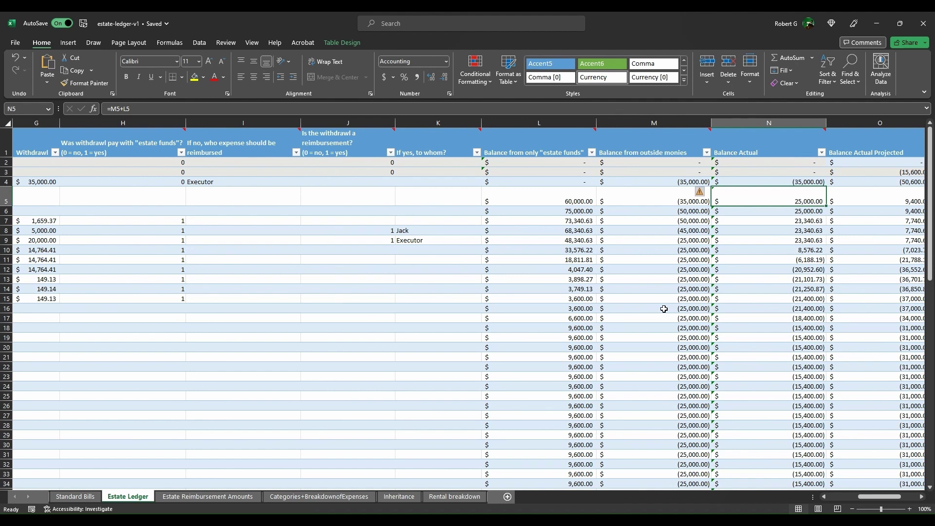
key("Right")
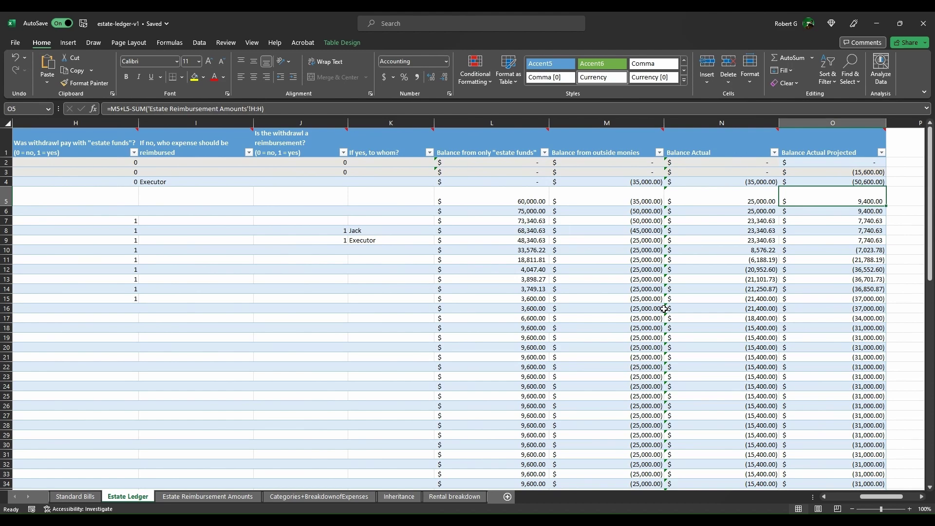
key("Left")
key("Down")
key("Left")
key("Left")
key("Left")
key("Left")
key("Left")
key("Left")
key("Left")
key("Left")
key("Left")
key("Left")
key("Left")
key("Left")
key("Right")
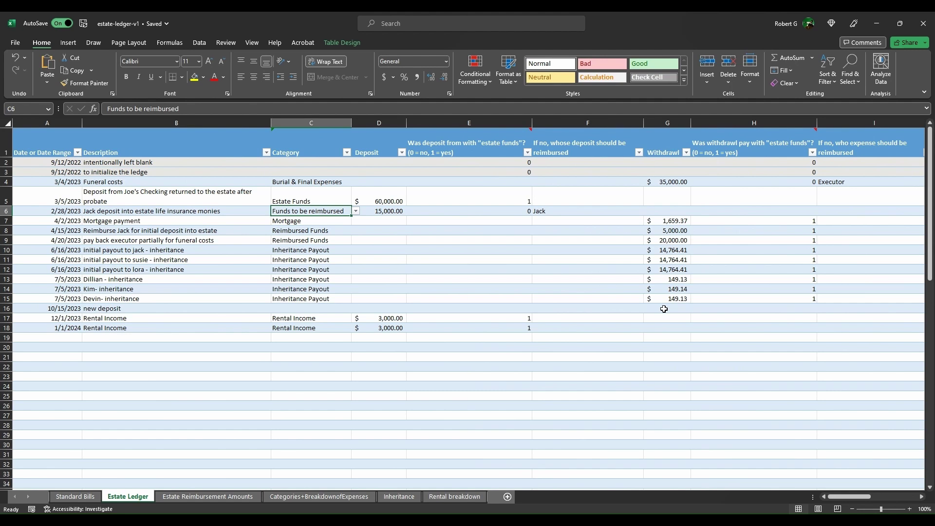
key("Right")
key("Right")
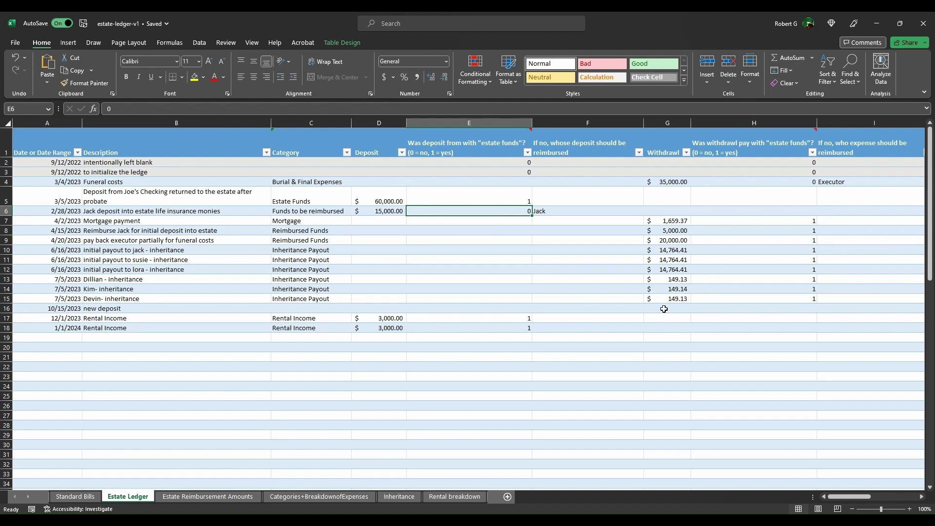
key("Right")
key("Right")
key("Right")
key("Right")
key("Right")
key("Right")
key("Right")
key("Right")
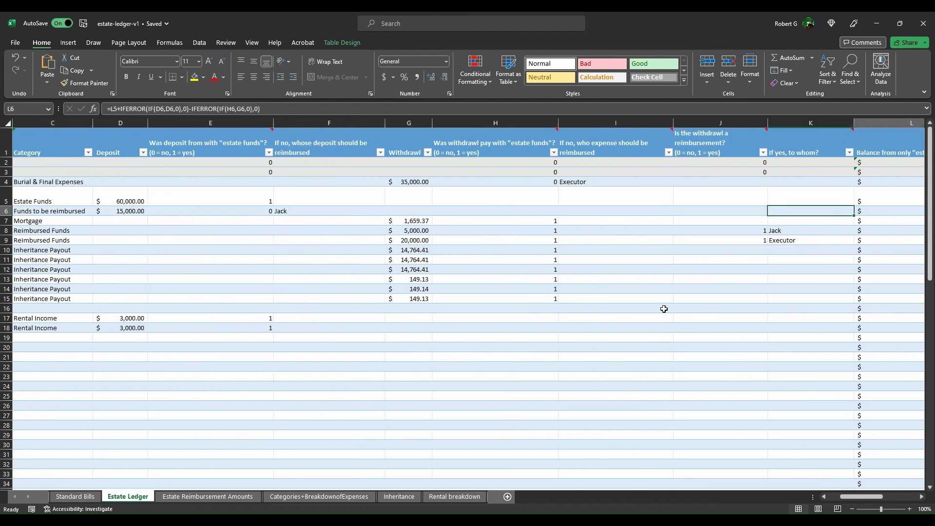
key("Left")
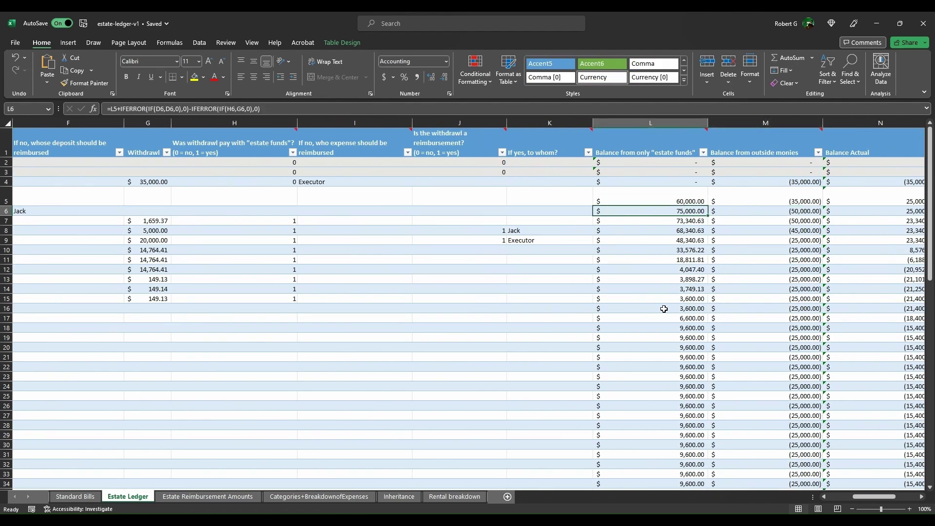
key("Right")
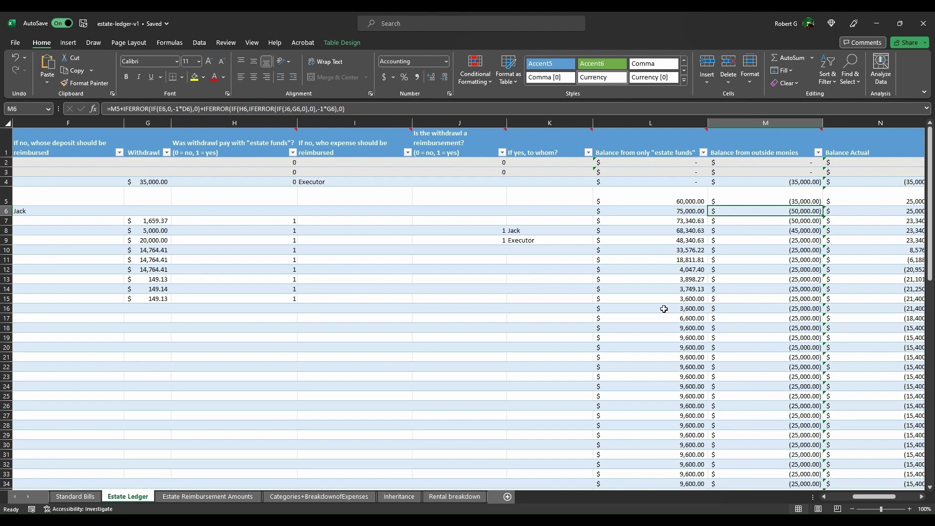
key("Right")
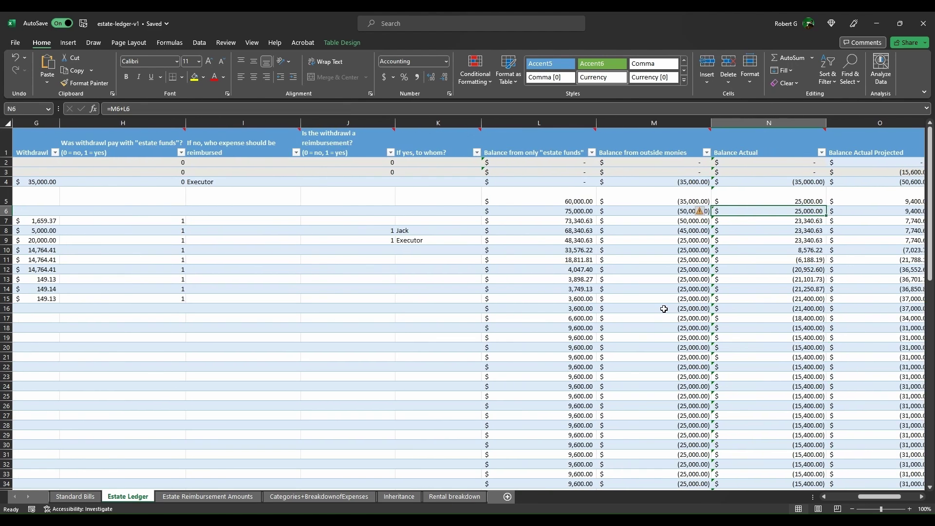
key("Right")
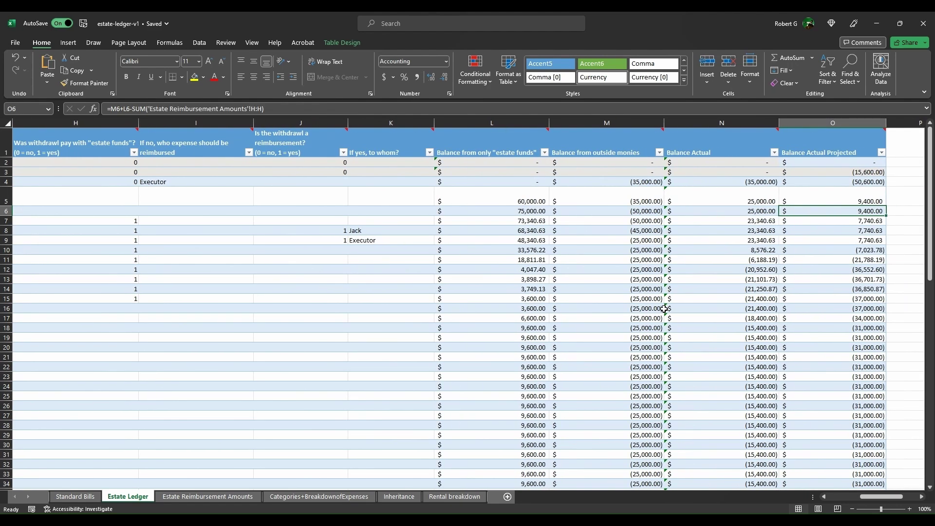
key("Left")
key("Left")
key("Left")
key("Left")
key("Left")
key("Left")
key("Left")
key("Left")
key("Left")
key("Left")
key("Left")
key("Left")
key("Left")
key("Left")
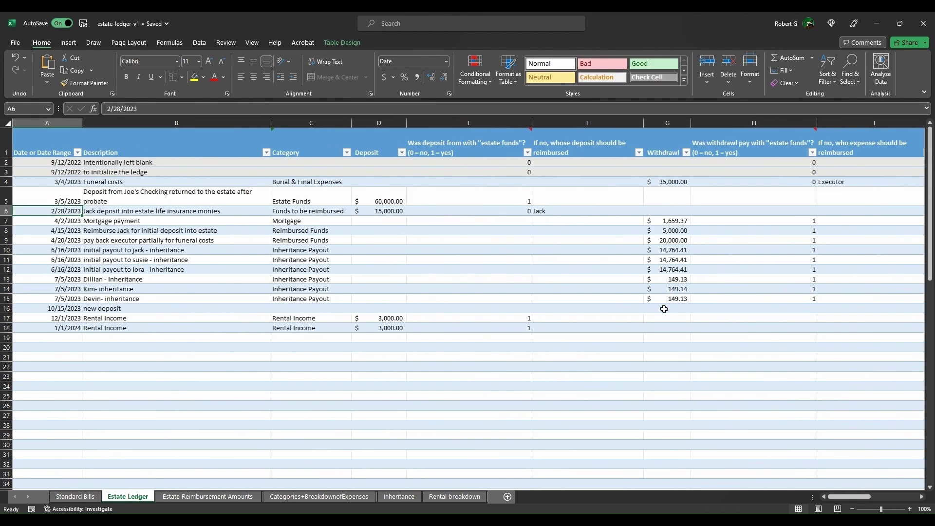
key("Down")
key("Right")
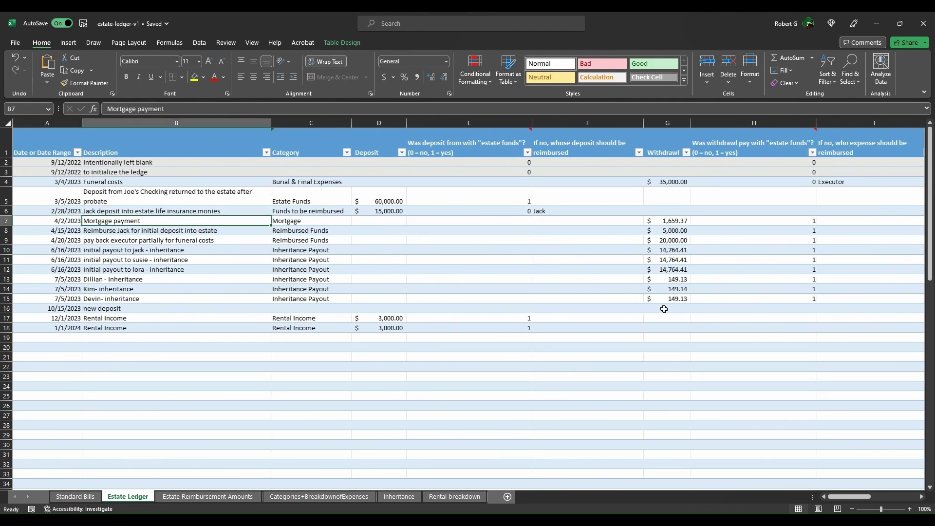
key("Right")
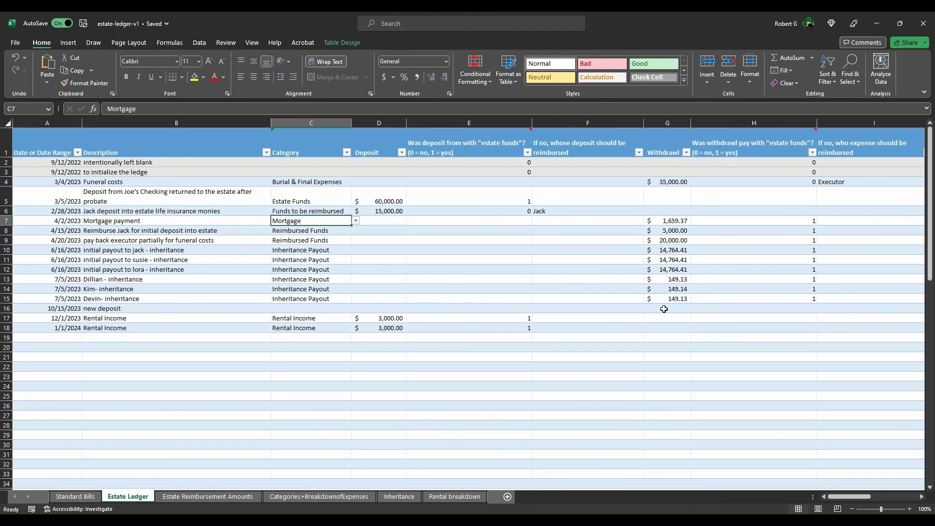
key("Right")
key("Right")
key("Right")
key("Right")
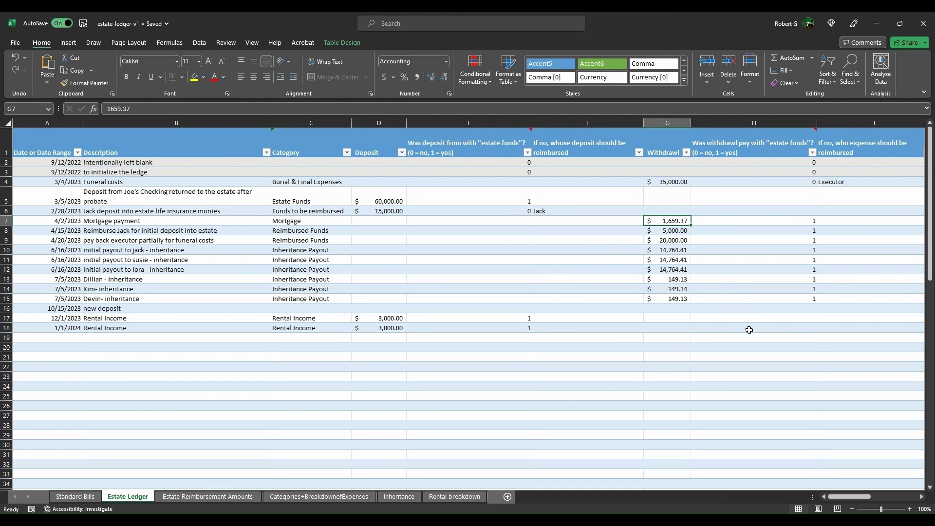
key("Right")
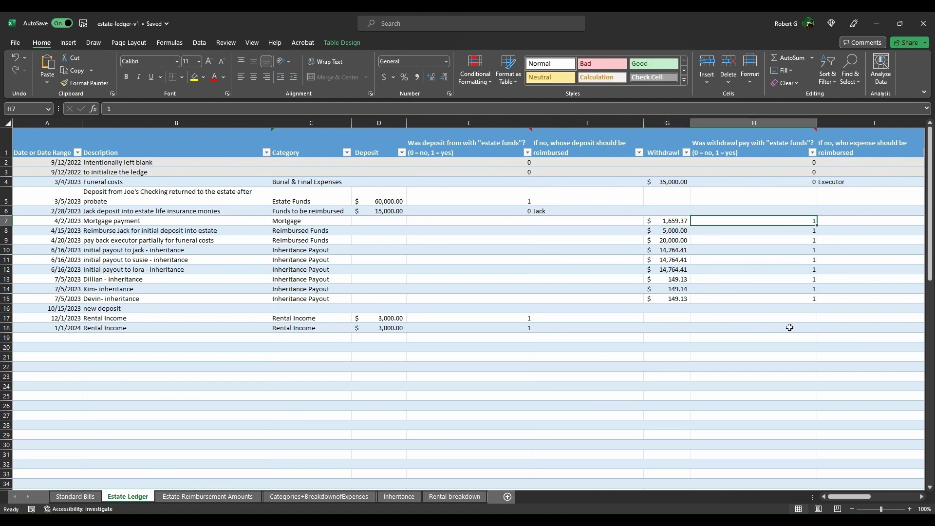
key("Right")
key("Right")
key("Right")
key("Right")
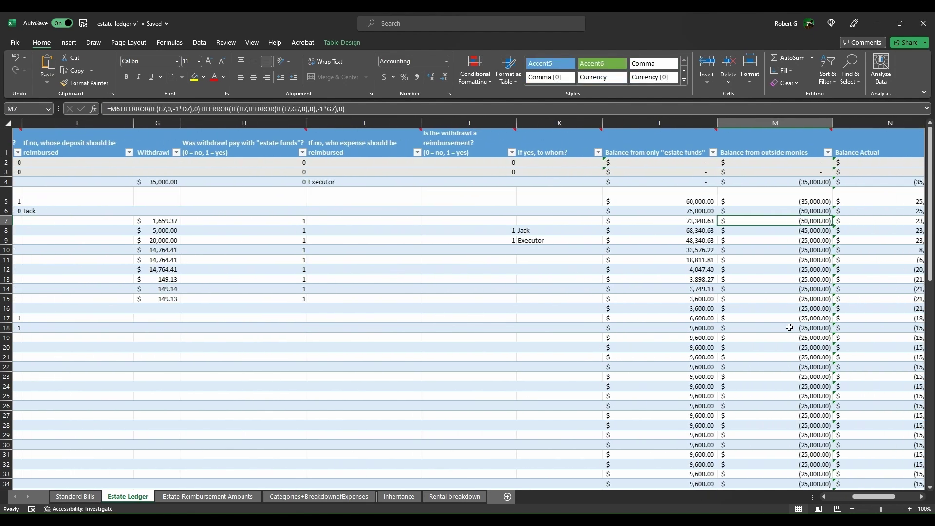
key("Left")
key("Home")
key("Down")
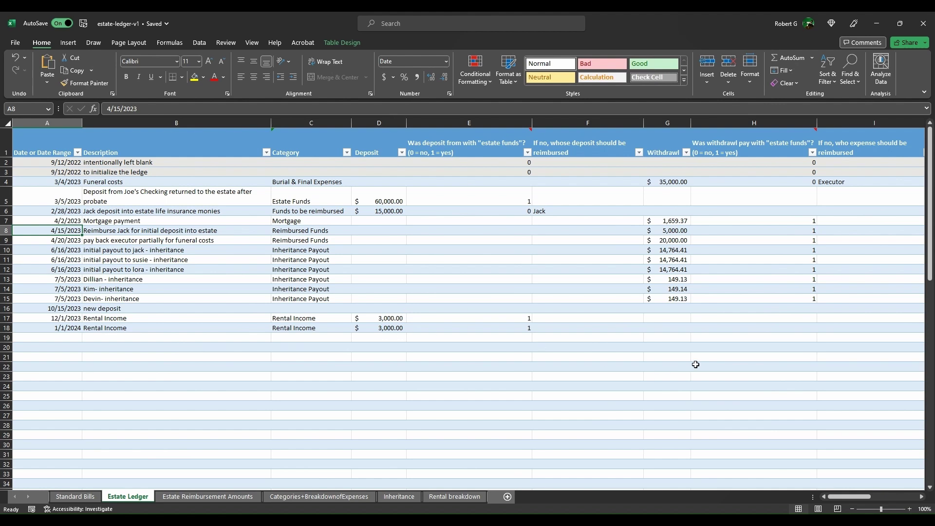
key("Right")
key("Right")
key("Right")
key("Right")
key("Right")
key("Right")
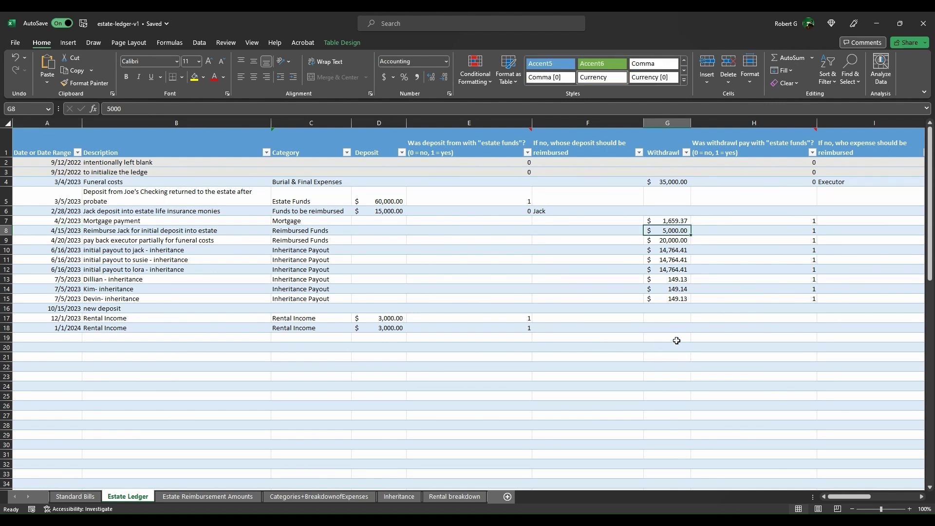
key("Right")
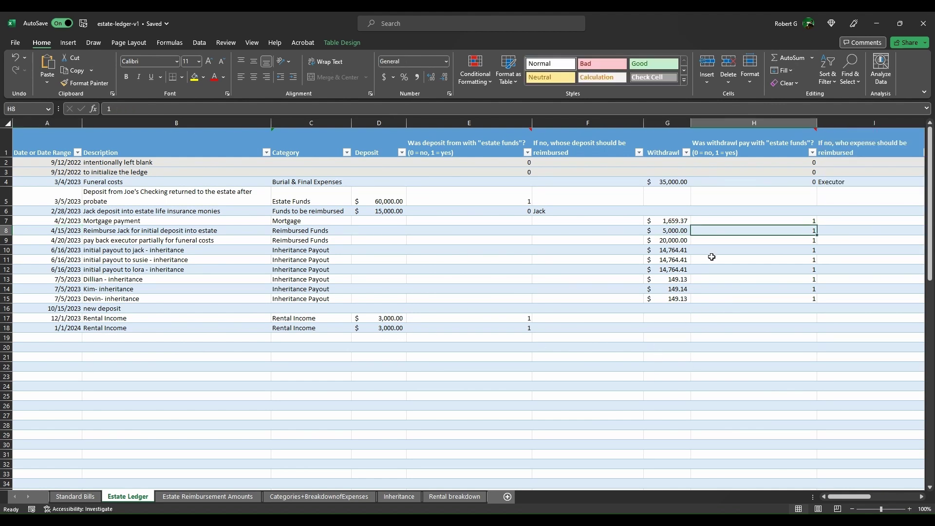
key("Right")
key("Right")
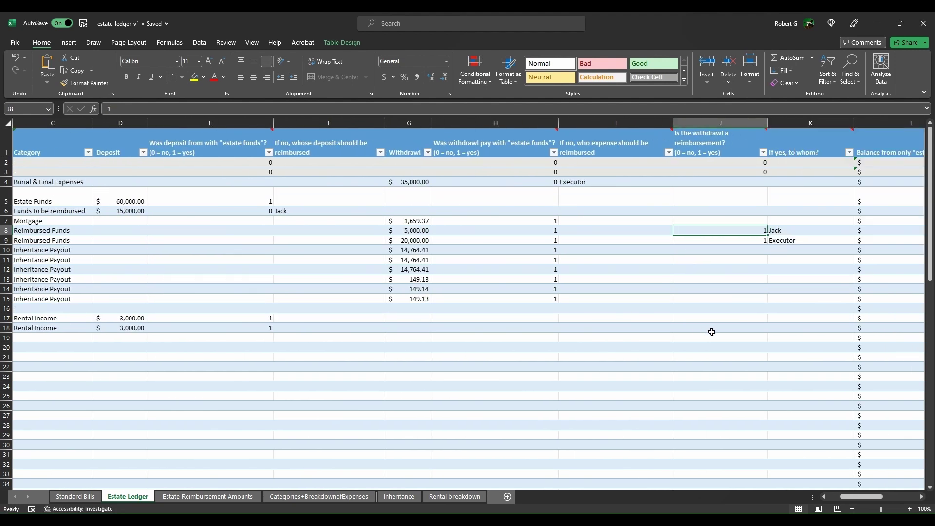
key("Right")
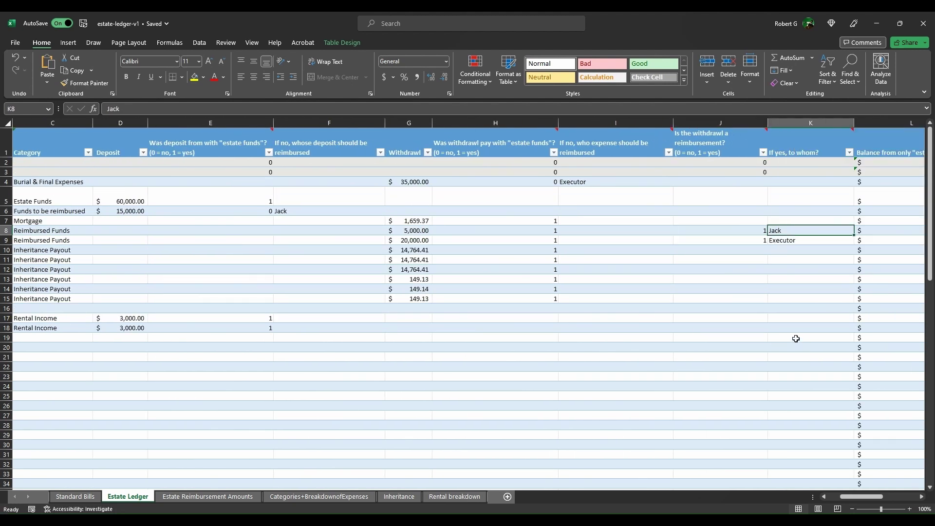
key("Right")
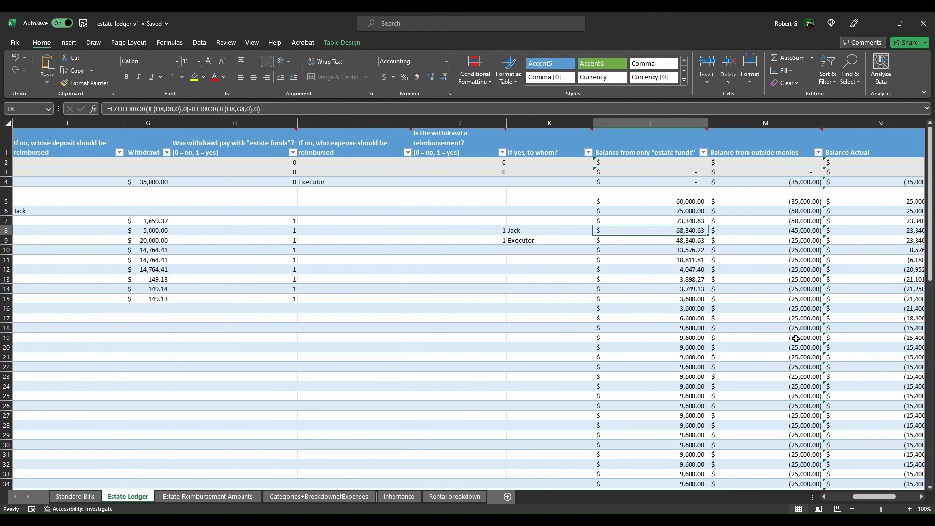
key("Right")
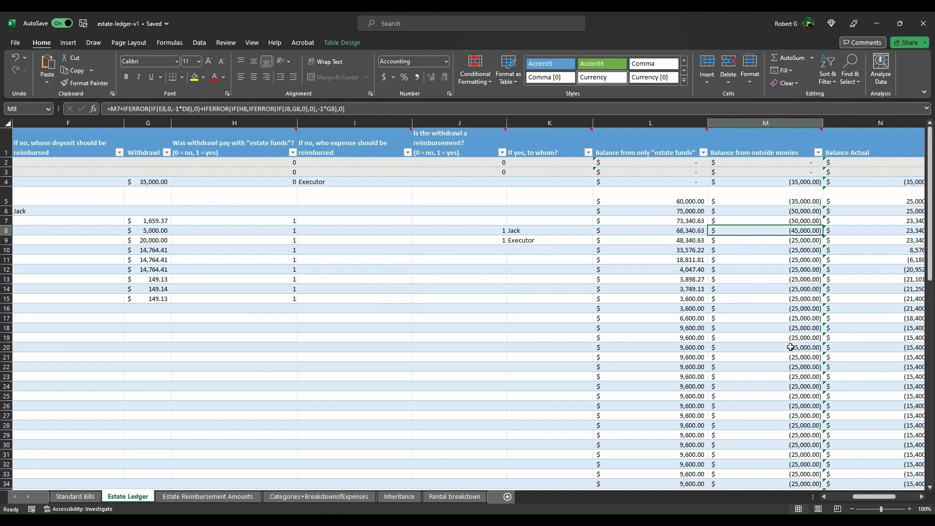
key("Left")
key("Left")
key("Left")
key("Left")
key("Left")
key("Left")
key("Left")
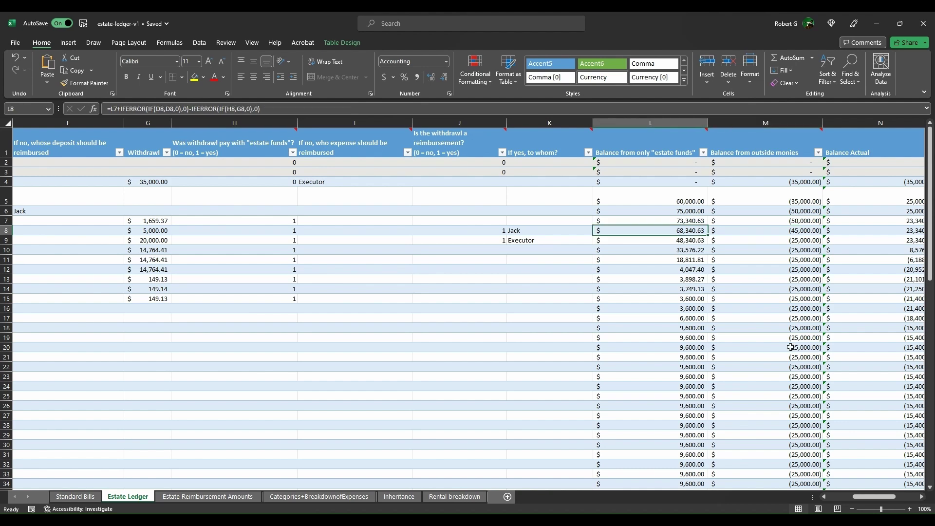
key("Down")
key("Left")
key("Left")
key("Left")
key("Left")
key("Left")
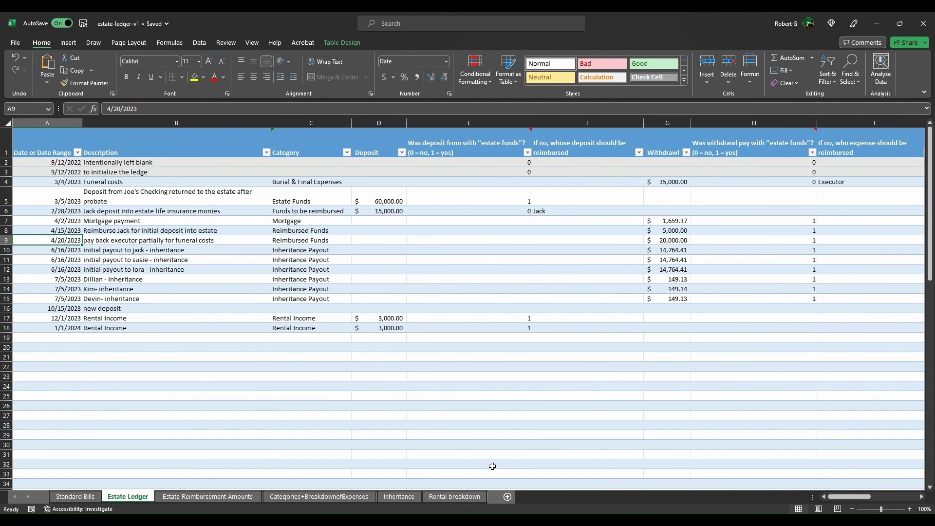
Step: On Estate Reimbursement Amounts, check the sums of C4:C7 and H4:H9
left_click(228, 496)
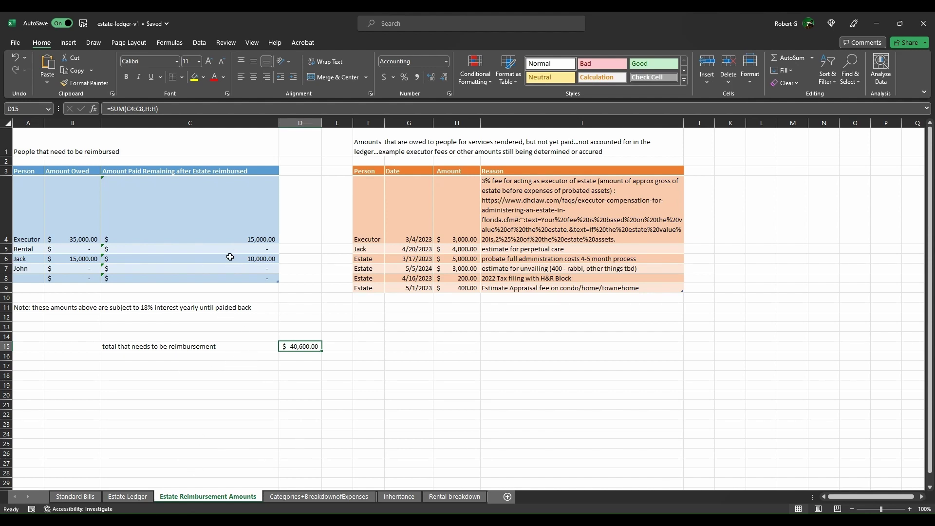
left_click_drag(229, 219, 229, 268)
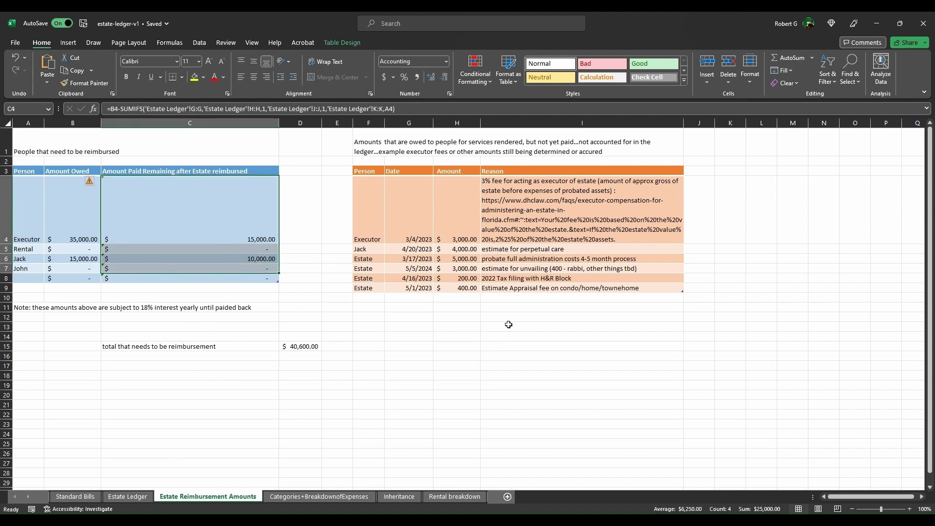
left_click(457, 291)
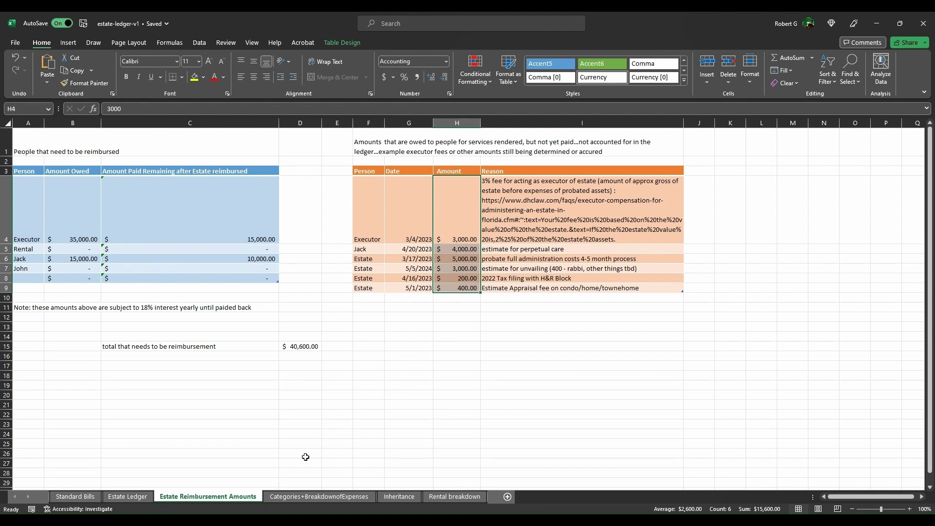
key("ctrl+z")
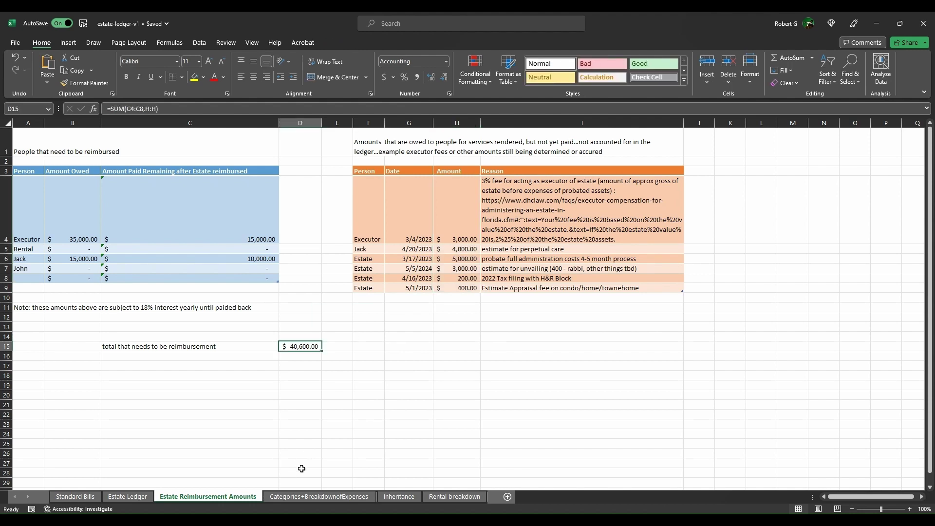
Step: Glance across the Estate Ledger sheet, then return to Estate Reimbursement Amounts
key("ctrl+Page_Up")
scroll(467, 307, "right", 5)
scroll(844, 341, "right", 2)
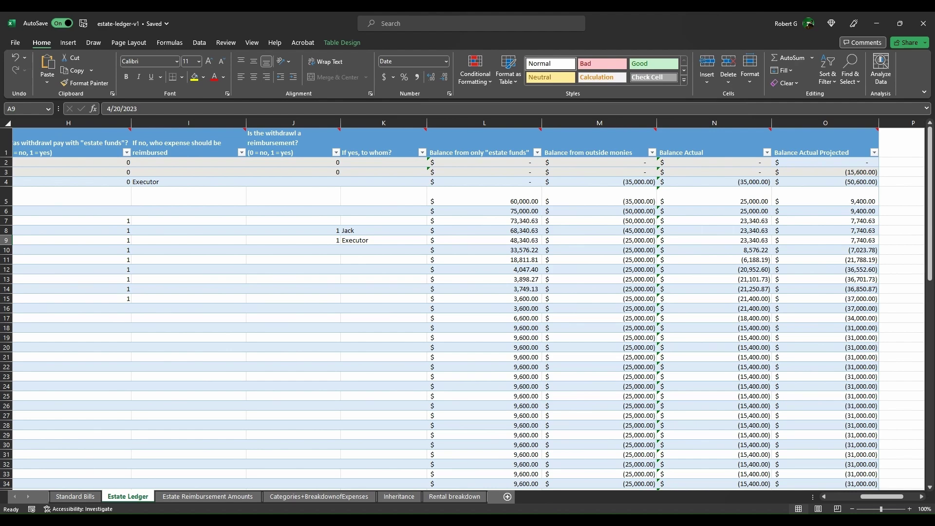
left_click(208, 496)
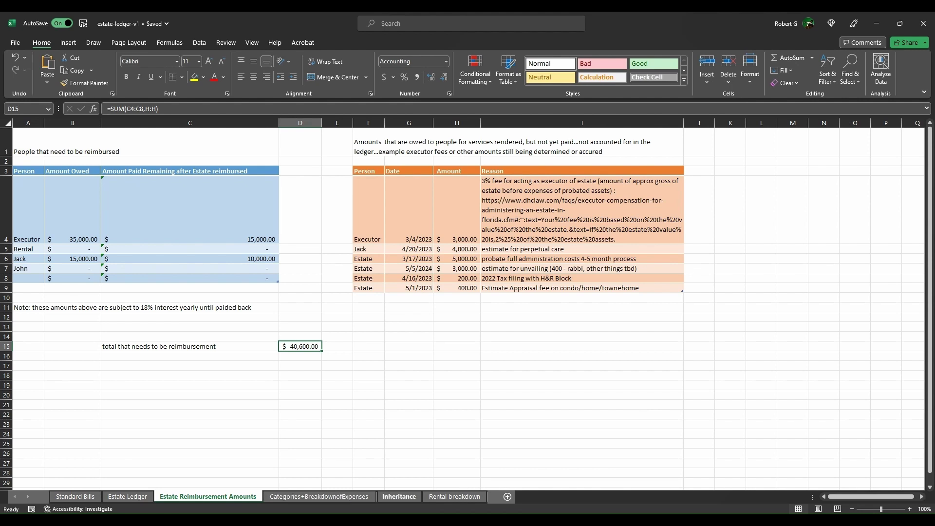
Step: Switch to the Inheritance sheet and click empty cell F9 to clear the selection
left_click(399, 496)
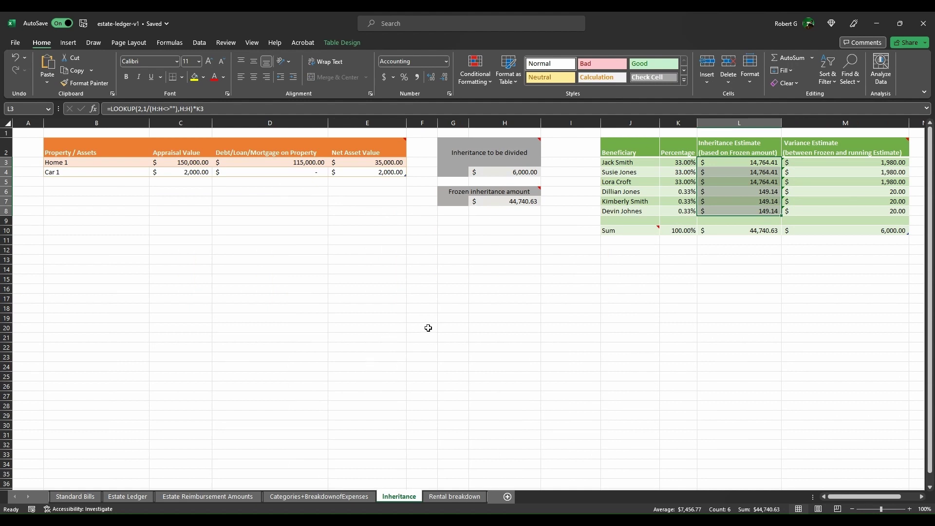
left_click(422, 220)
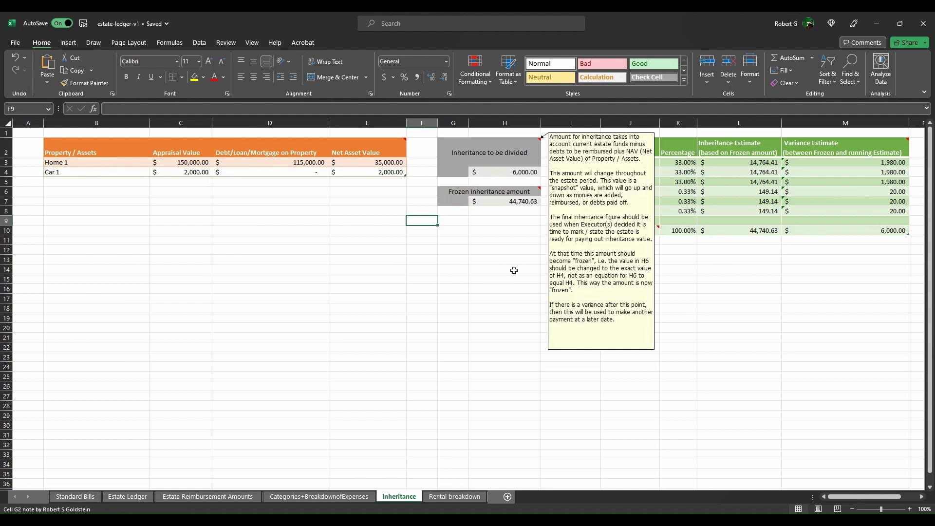
key("Right")
key("Right")
key("Up")
key("Up")
key("Up")
key("Up")
key("Up")
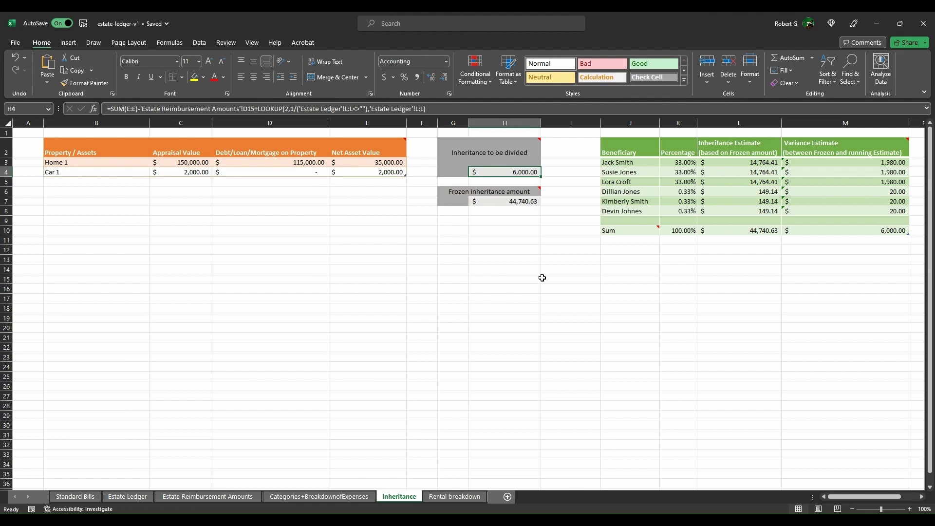
key("Up")
key("Right")
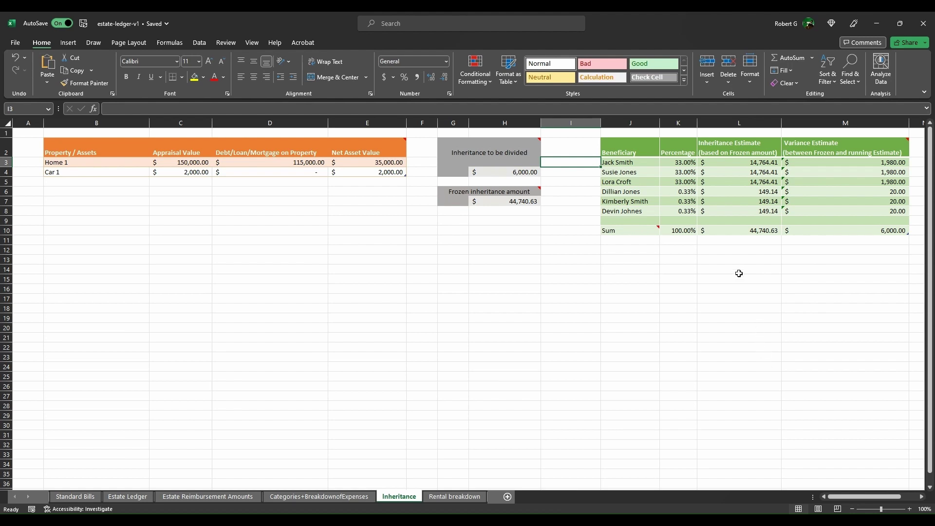
key("Right")
key("Right")
key("Right")
key("shift+Down")
key("shift+Down")
key("shift+Down")
key("shift+Down")
key("shift+Down")
key("shift+Down")
key("shift+Down")
key("shift+Down")
key("Down")
key("Down")
key("Down")
key("Down")
key("Down")
key("Down")
key("Down")
key("Down")
key("Down")
key("Down")
key("Down")
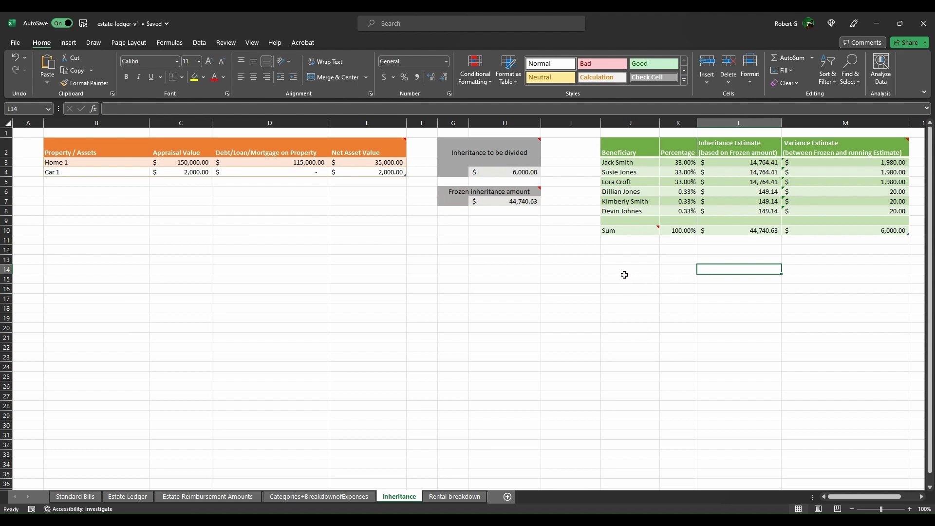
key("ctrl+Home")
key("Right")
key("Right")
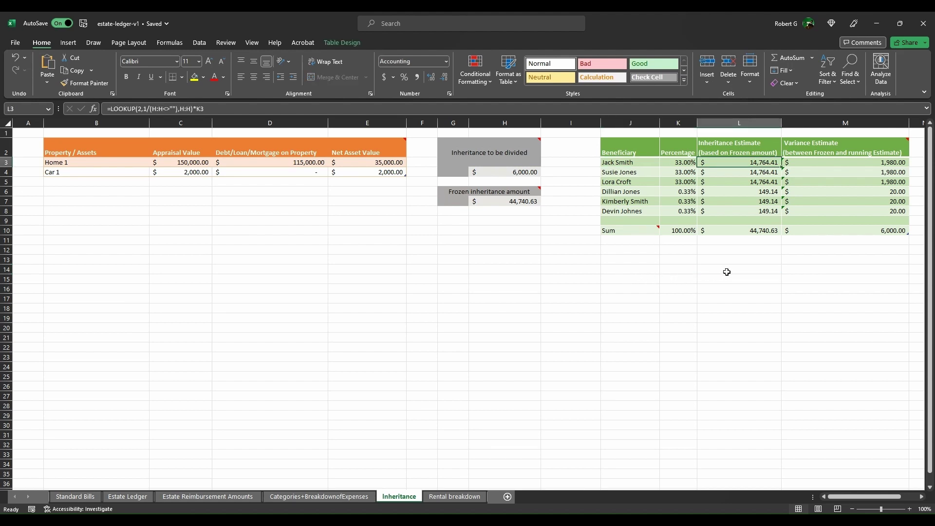
key("Down")
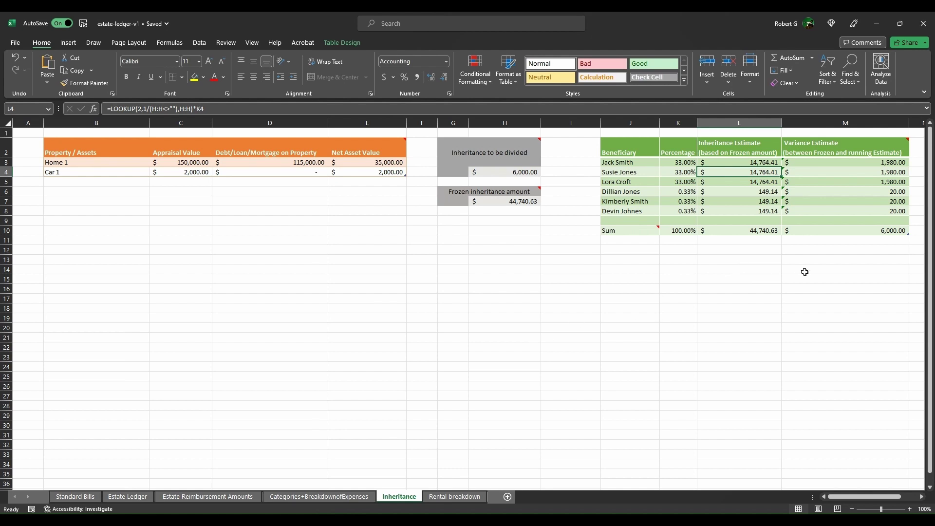
key("Up")
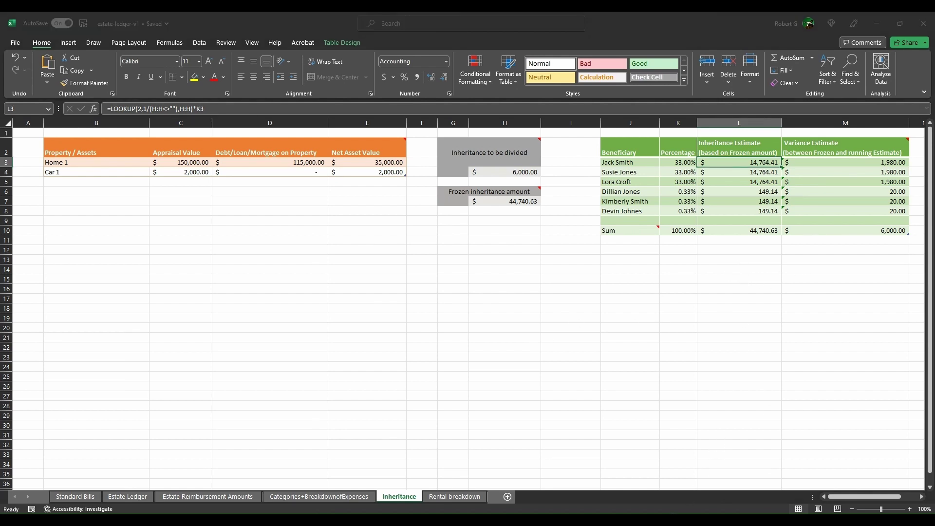
key("ctrl+c")
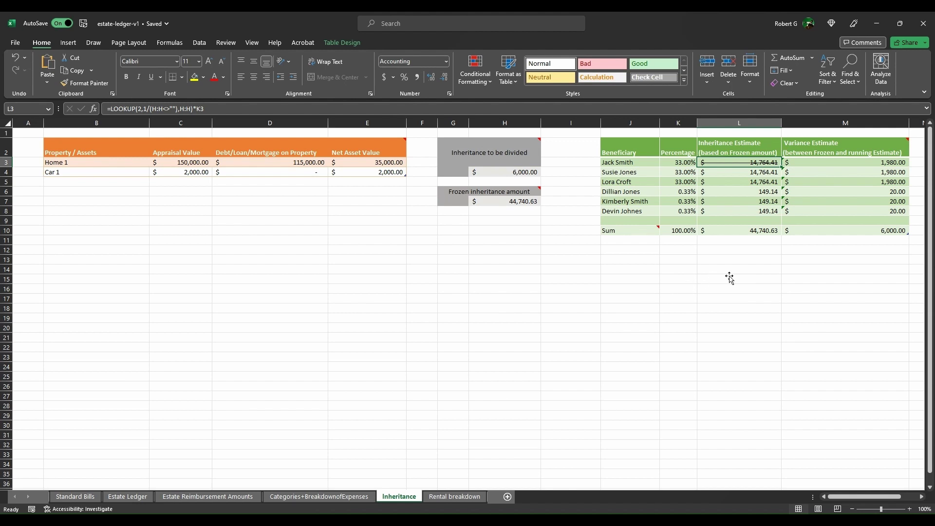
key("Left")
key("Left")
key("Left")
key("Left")
key("Down")
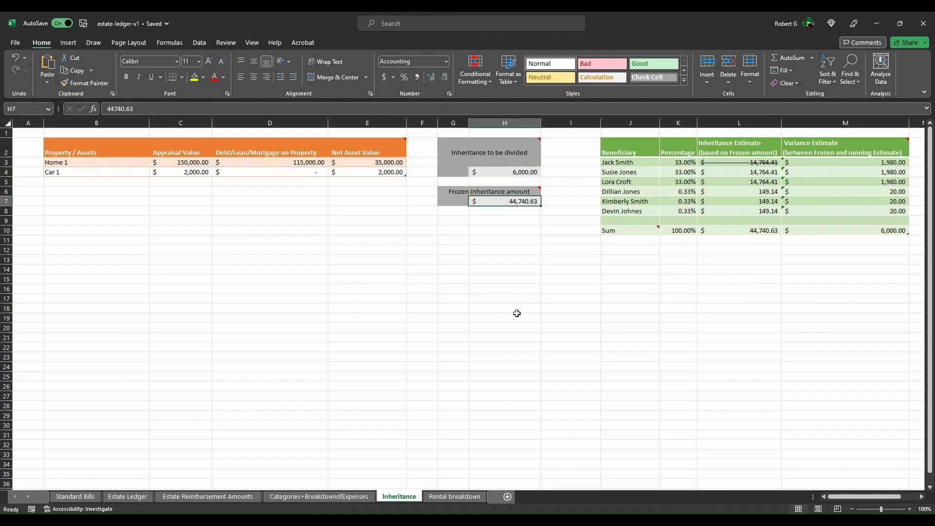
key("ctrl+c")
key("Down")
key("Down")
key("Down")
key("ctrl+v")
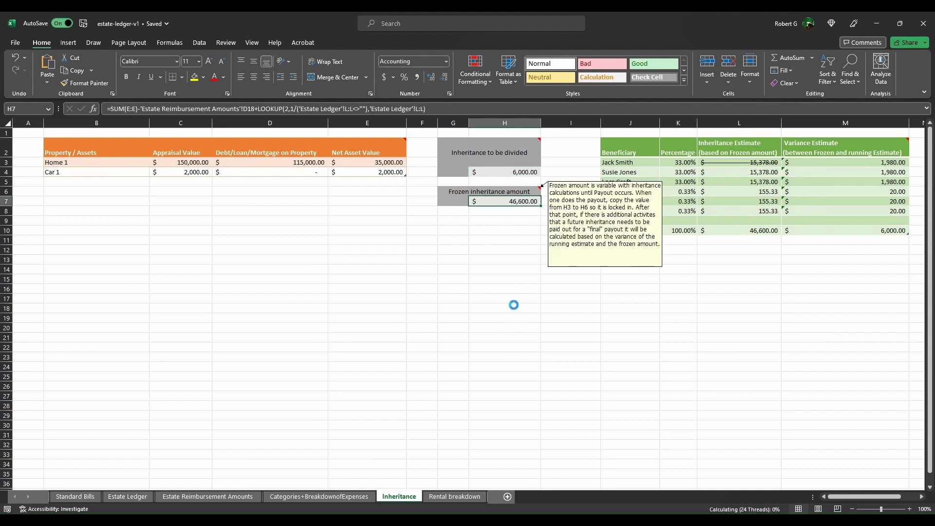
key("ctrl+z")
key("Right")
key("Right")
key("Right")
key("Right")
key("Up")
key("Up")
key("Up")
key("Up")
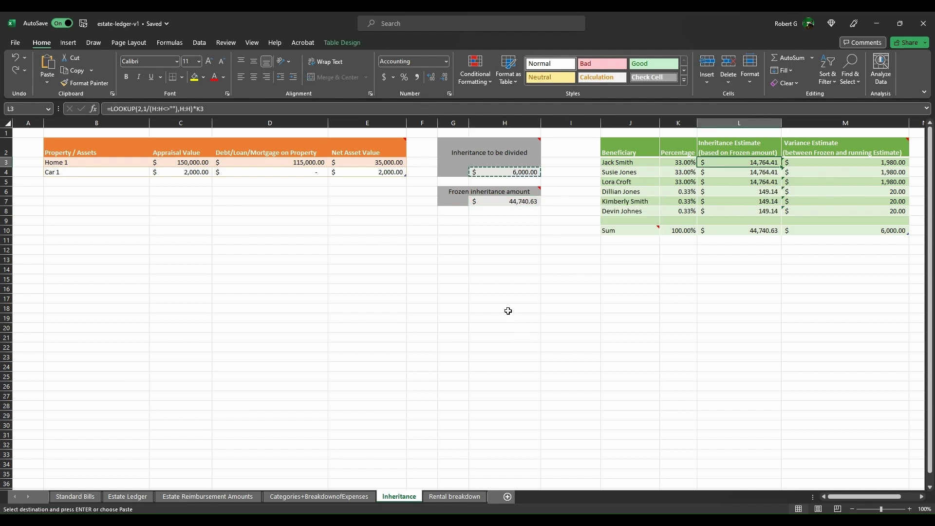
key("Left")
key("Left")
key("Left")
key("Left")
key("Down")
key("Down")
key("Down")
key("Down")
key("Right")
key("Down")
key("Down")
key("Down")
key("Down")
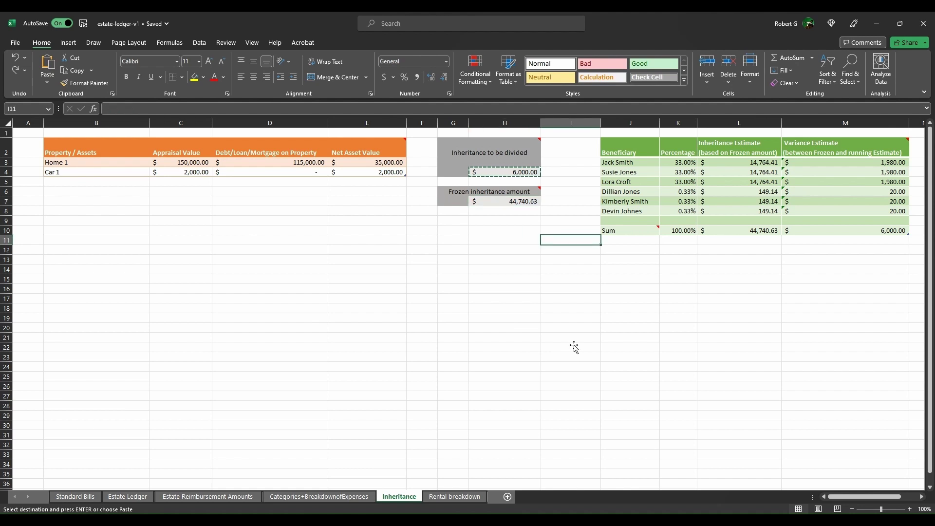
key("Escape")
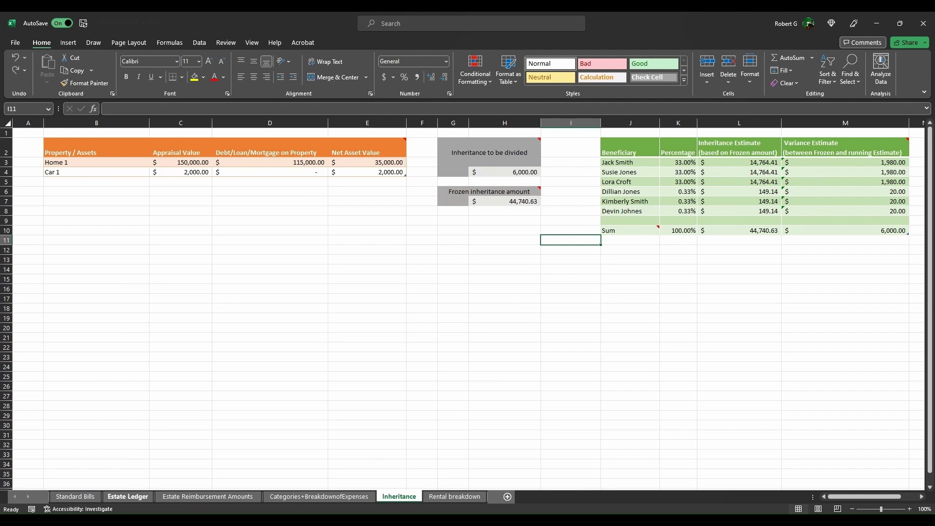
Step: Clear the payout withdrawals in G10:H15 on Estate Ledger and recheck the Inheritance totals
left_click(128, 496)
scroll(467, 302, "left", 5)
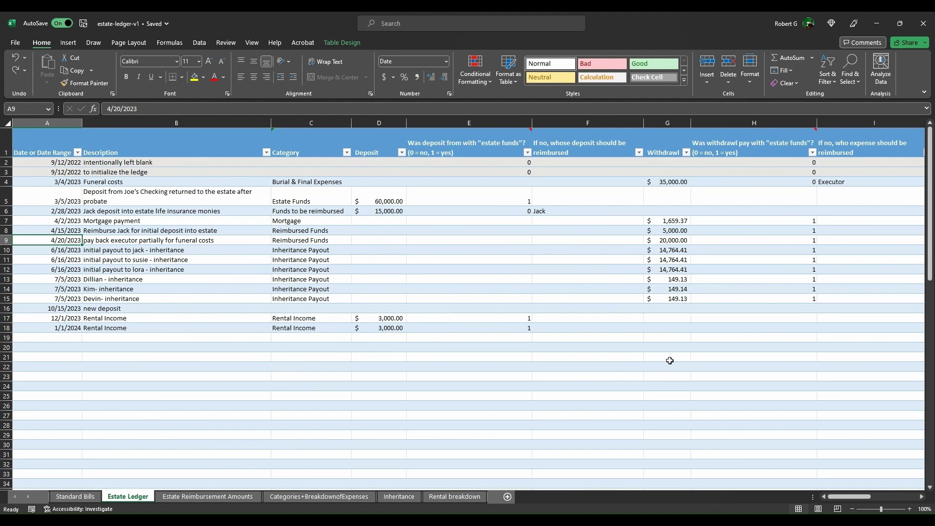
mouse_move(667, 250)
left_mouse_down()
mouse_move(667, 298)
mouse_move(756, 298)
left_mouse_up()
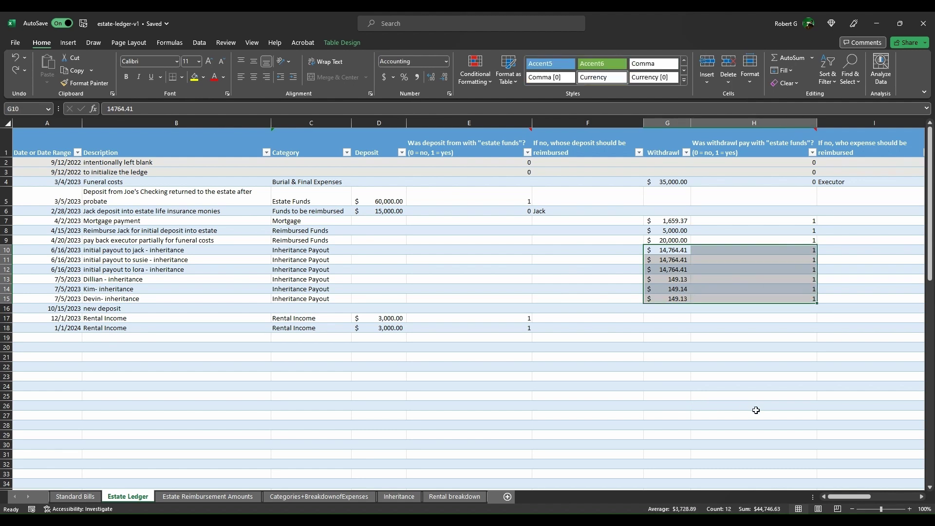
left_click(399, 496)
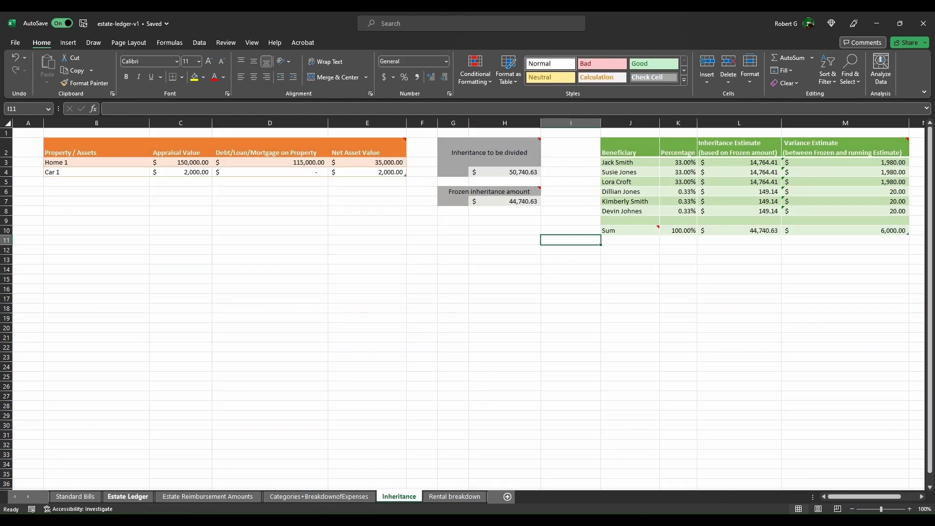
left_click(127, 496)
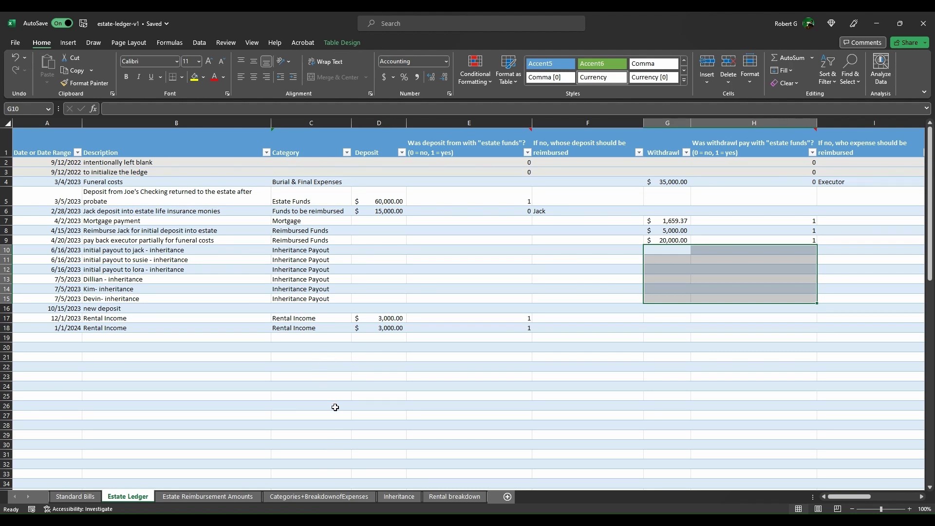
key("ctrl+Page_Down")
key("ctrl+Page_Down")
key("ctrl+Page_Down")
Step: Link H7 to =H4, then overwrite it with the hard value 50,740.63
key("Left")
key("Up")
key("Up")
key("Up")
key("Up")
key("Up")
key("Up")
key("Up")
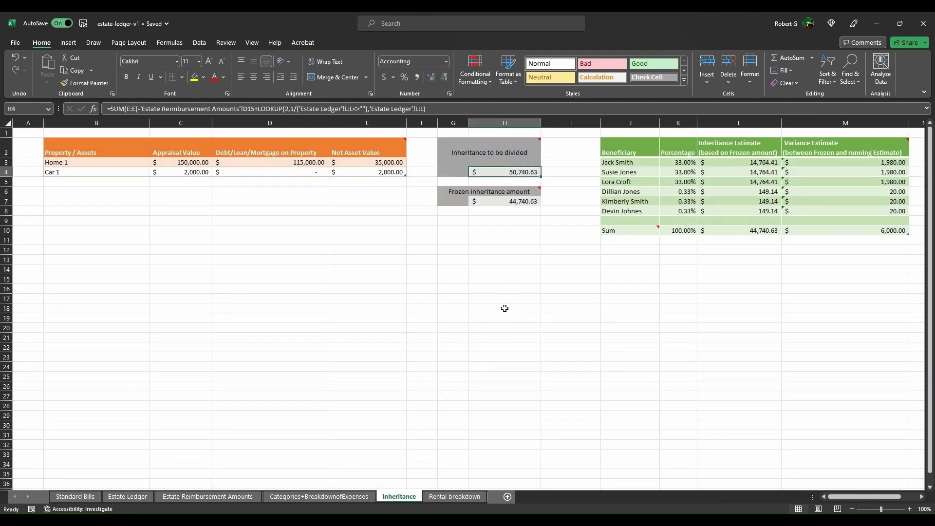
key("Down")
key("Down")
key("Down")
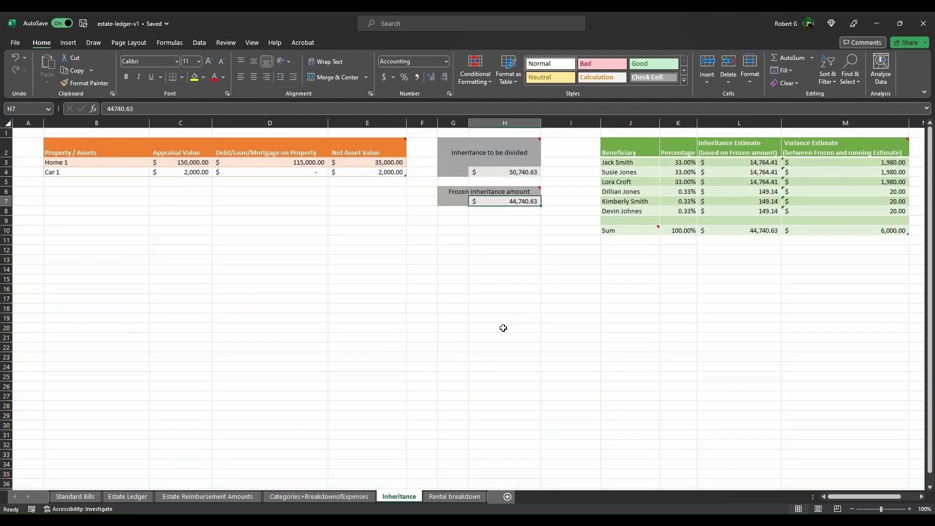
type("=G")
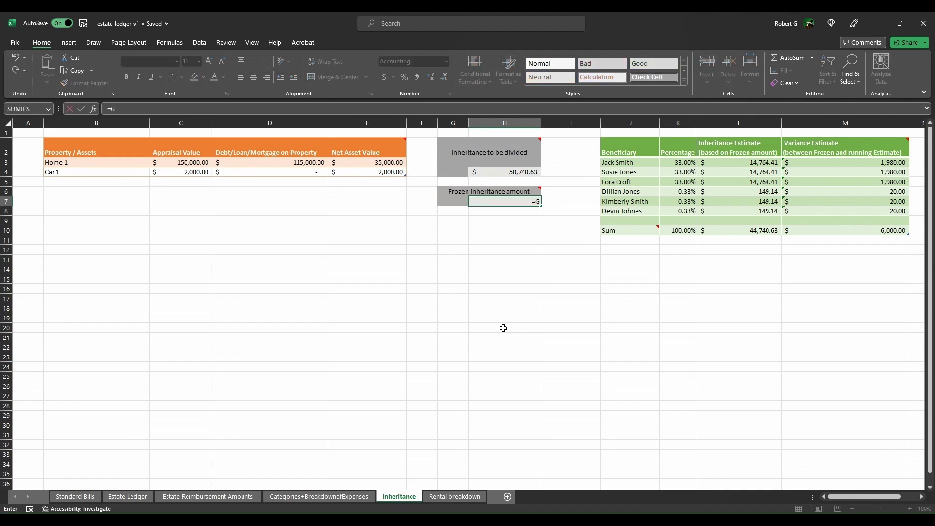
type("3")
key("BackSpace")
key("BackSpace")
type("H4")
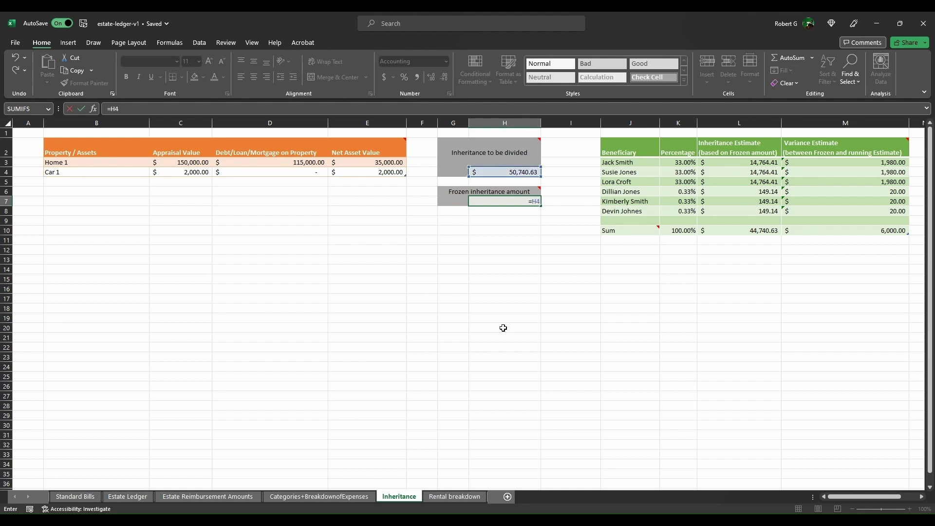
key("Return")
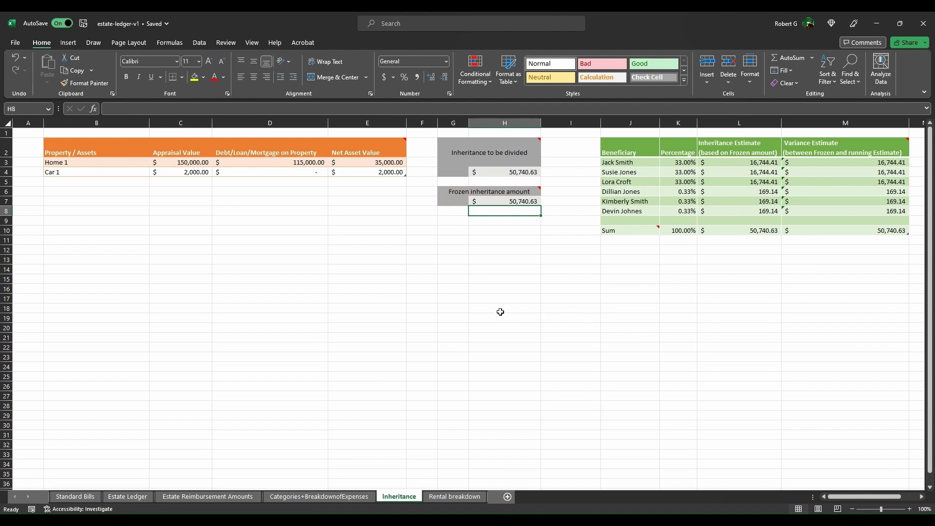
key("Up")
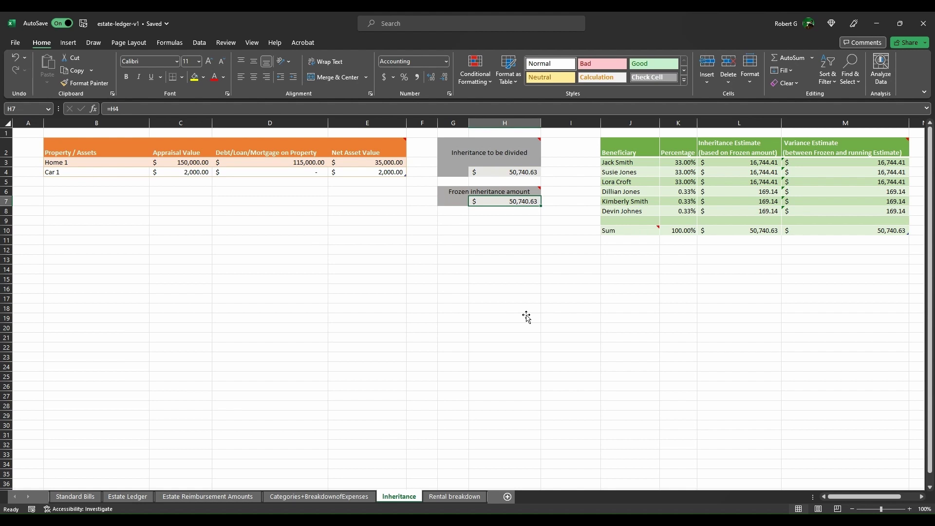
type("50,740.6")
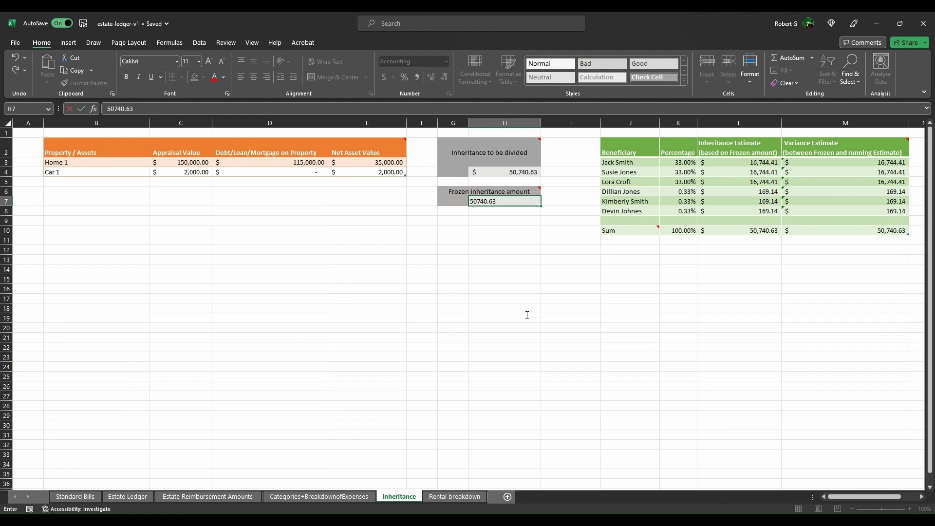
type("3")
key("Return")
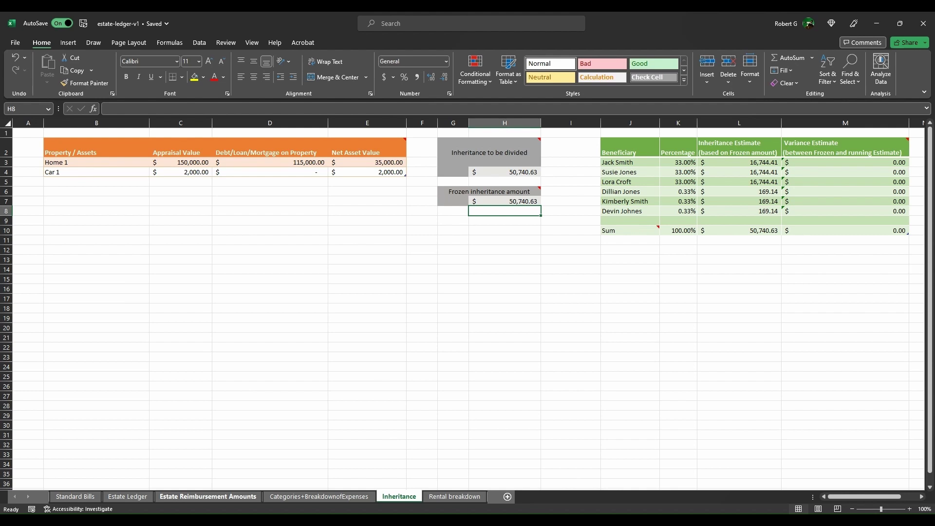
Step: Delete the two rental income deposits in D17:E18 on the Estate Ledger
left_click(128, 496)
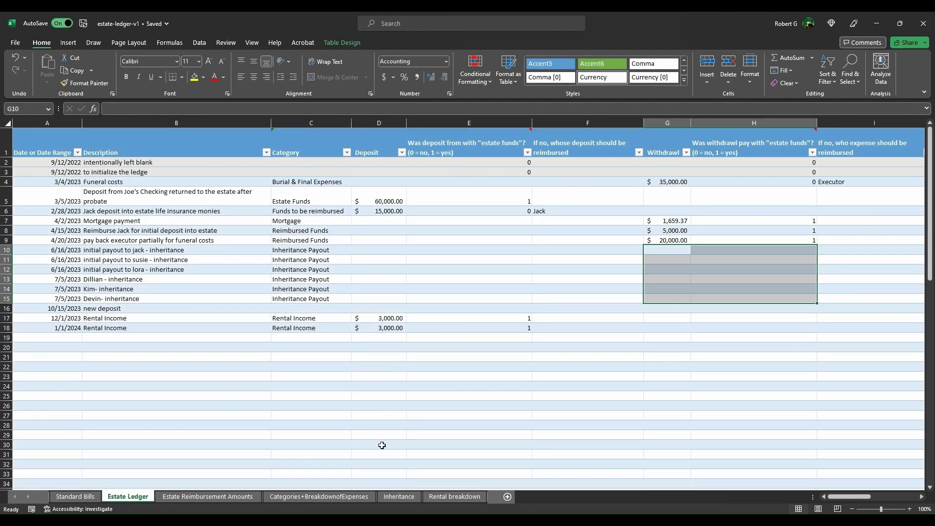
key("Down")
key("Down")
key("Down")
key("Down")
key("Down")
key("Down")
key("Down")
key("Left")
key("Left")
key("Left")
key("shift+Down")
key("shift+Right")
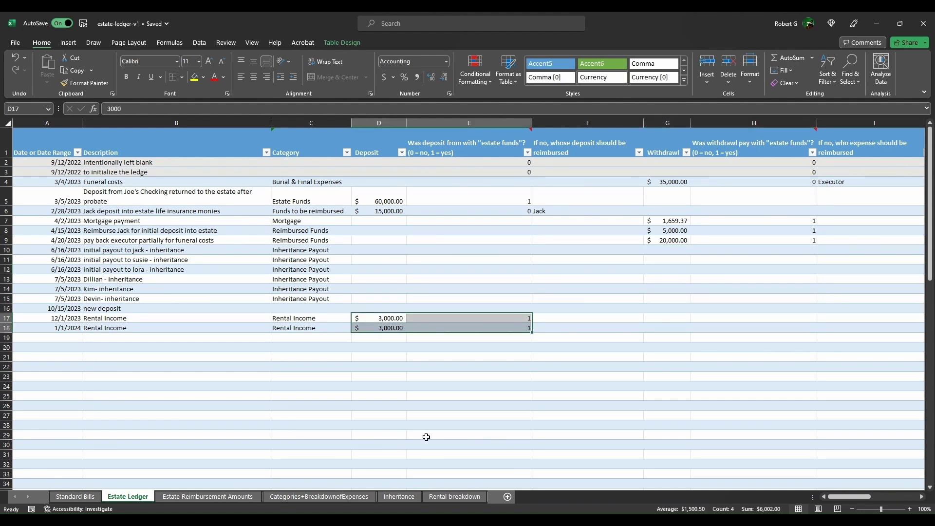
key("Delete")
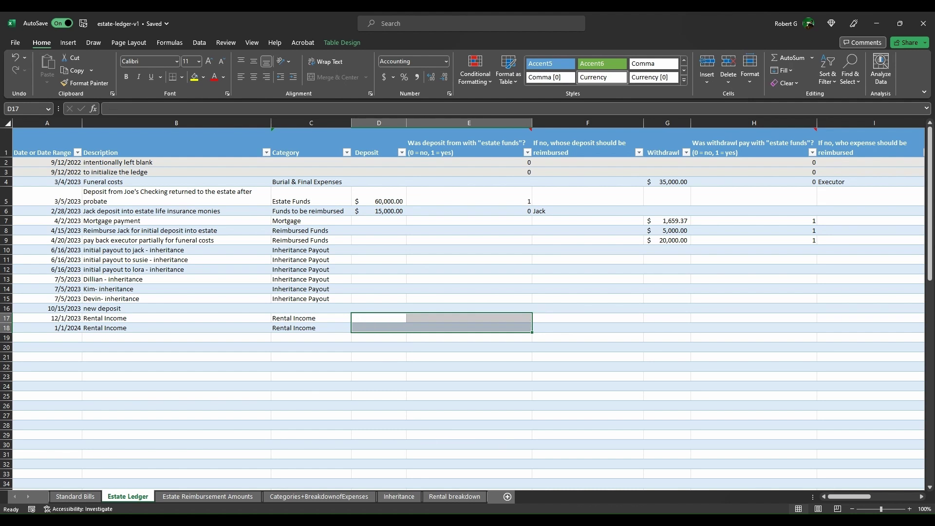
Step: Enter 44740.63 as the frozen inheritance amount in H7 on the Inheritance sheet
left_click(399, 497)
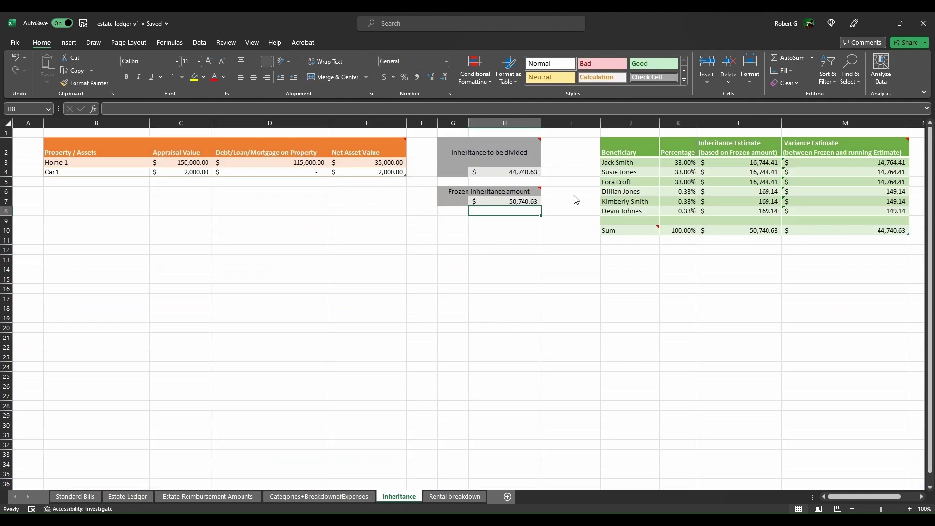
key("Up")
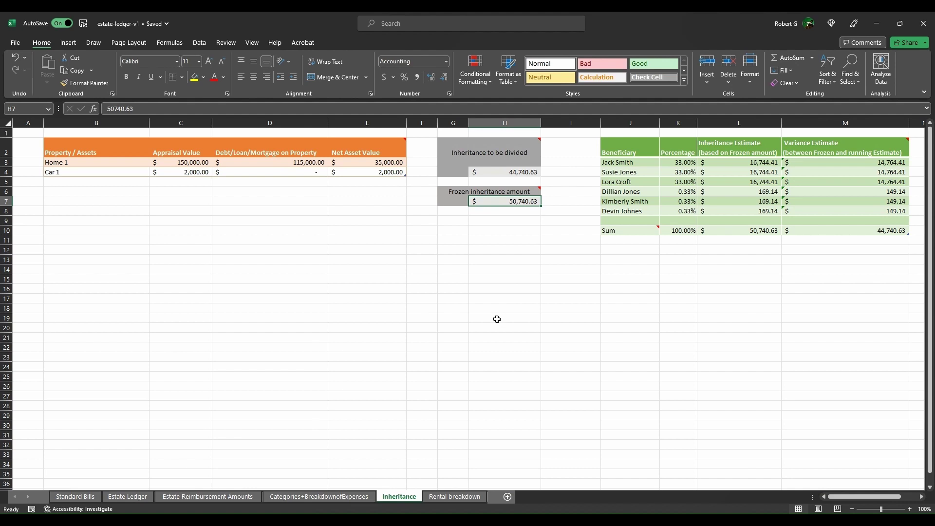
type("44740.63")
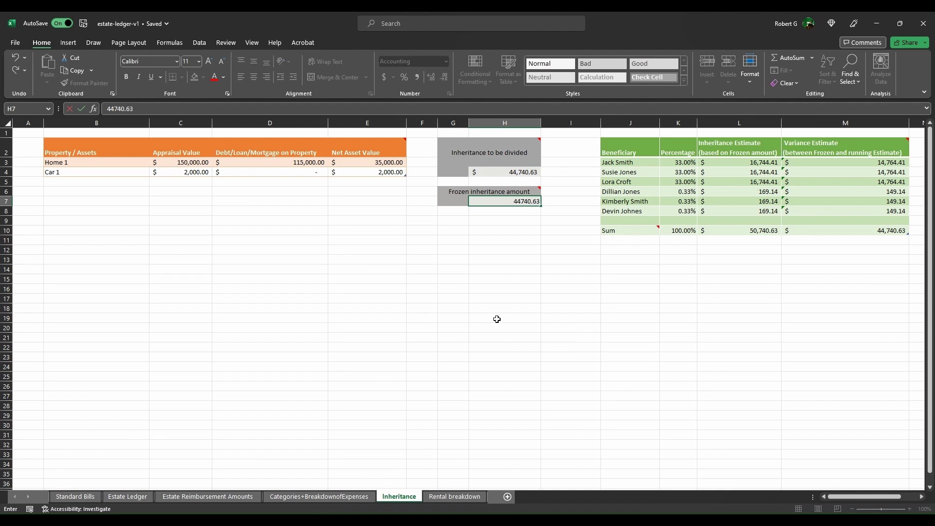
key("Return")
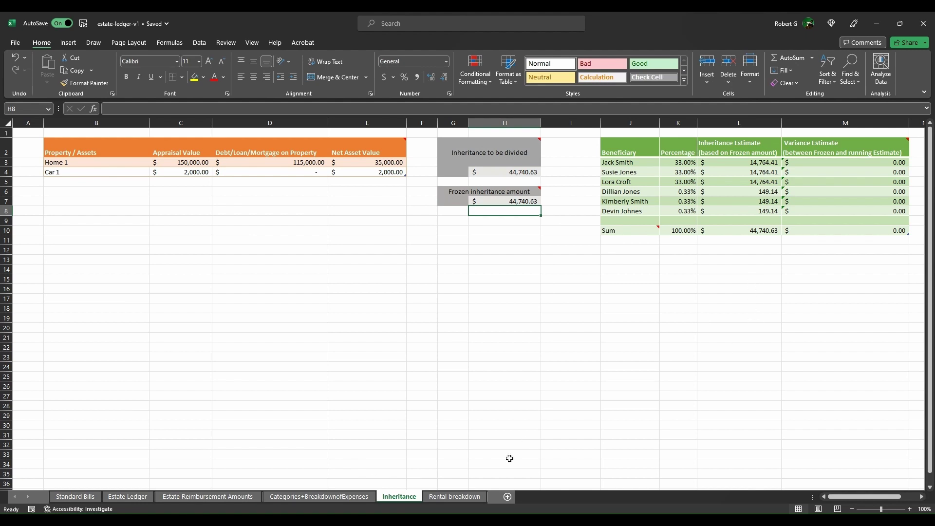
Step: Enter a $14,764.41 withdrawal flagged 1 in row 10 of the Estate Ledger
left_click(128, 496)
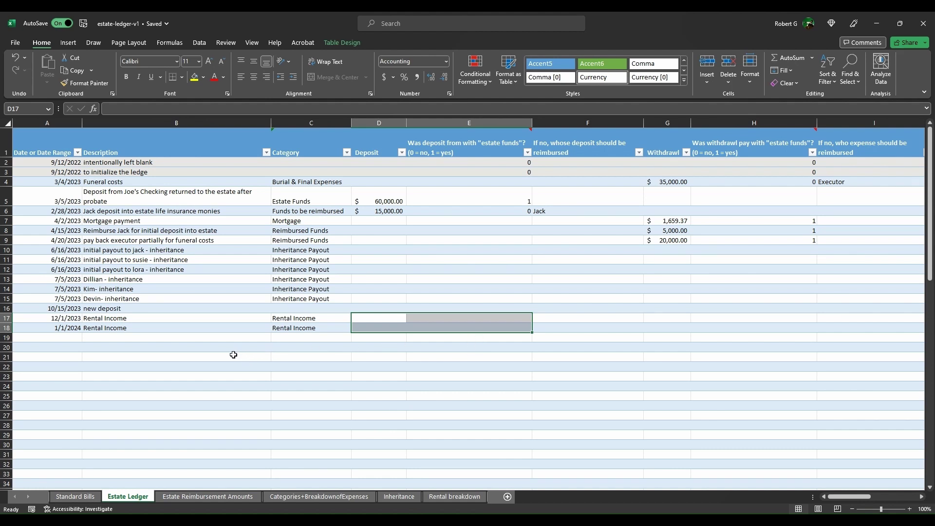
key("Right")
key("Right")
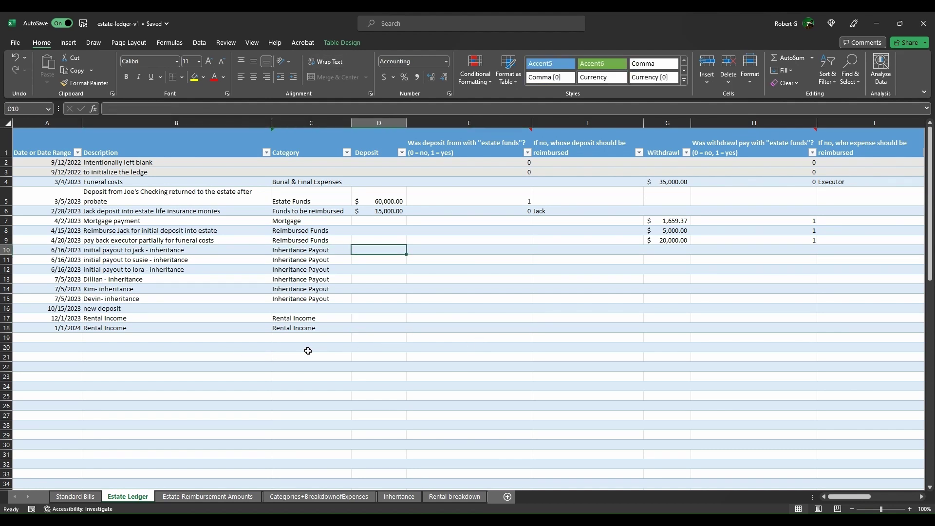
key("Right")
key("Right")
key("Right")
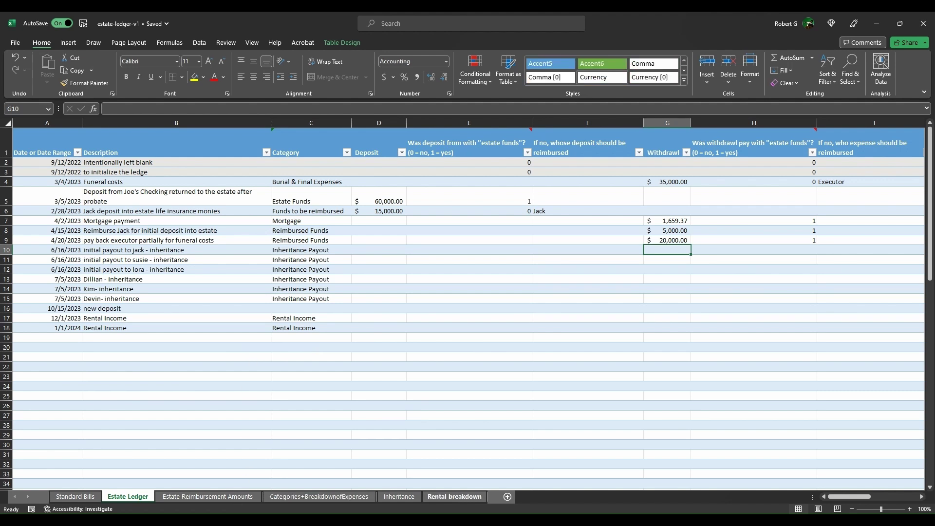
left_click(399, 496)
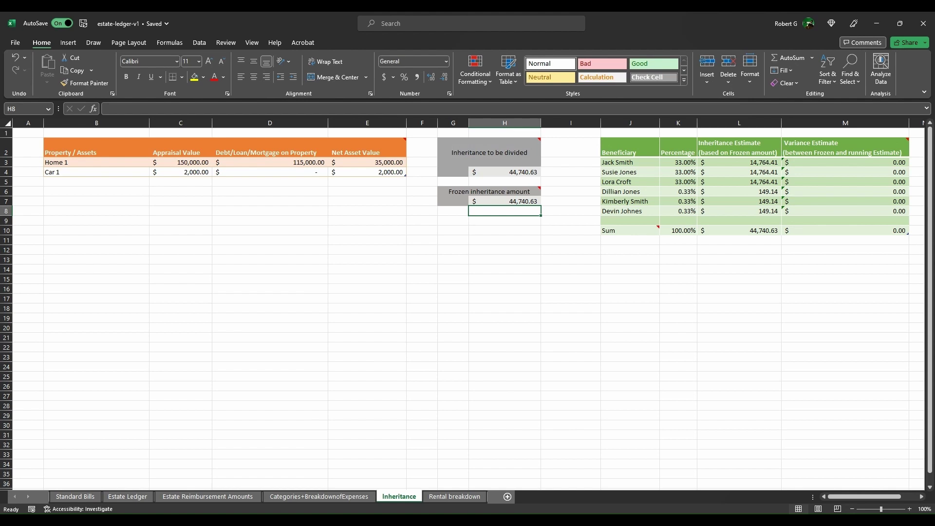
left_click(127, 496)
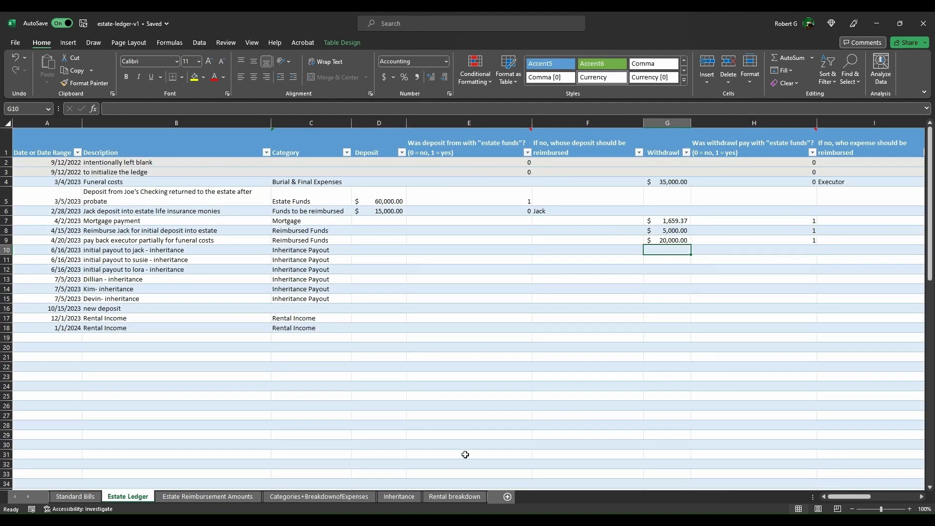
type("14764")
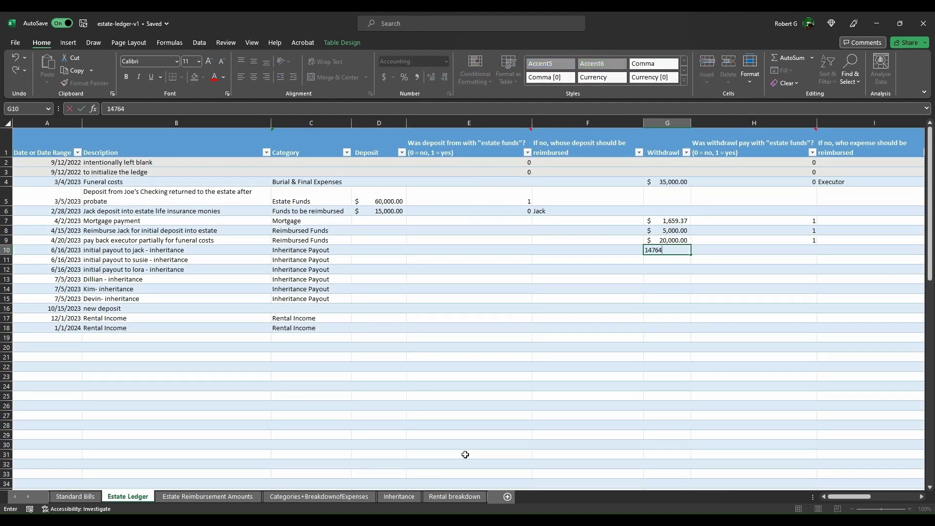
type(".41")
key("Tab")
type("1")
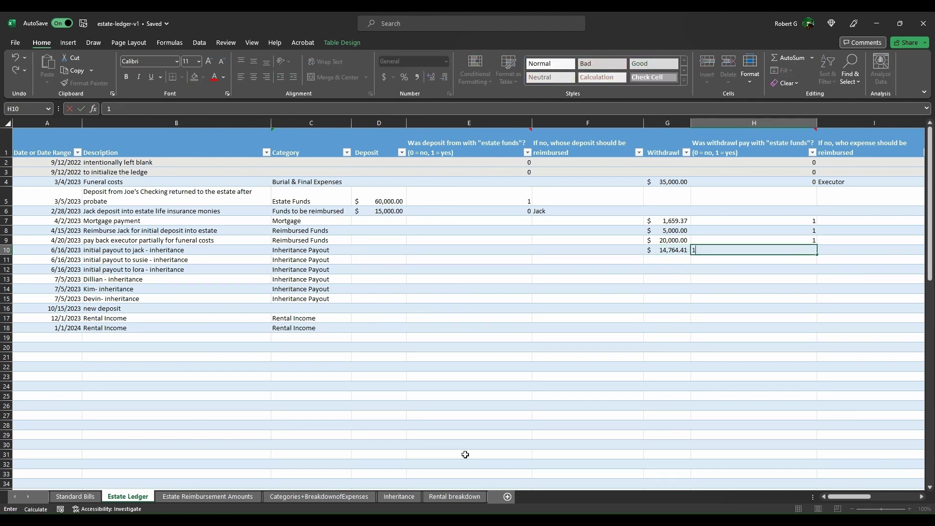
key("ctrl+Return")
Step: Copy the $14,764.41 payout and its flag down to rows 11 and 12
key("shift+Left")
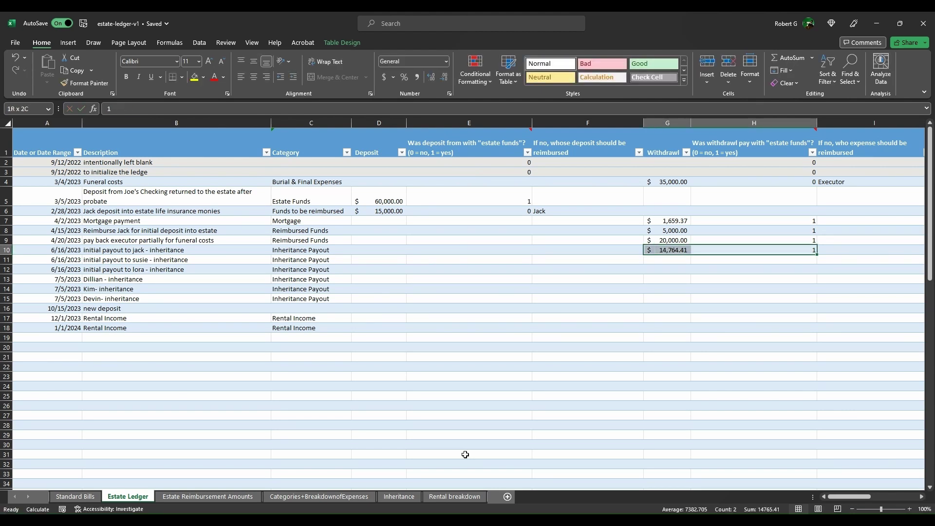
key("ctrl+c")
key("Down")
key("ctrl+v")
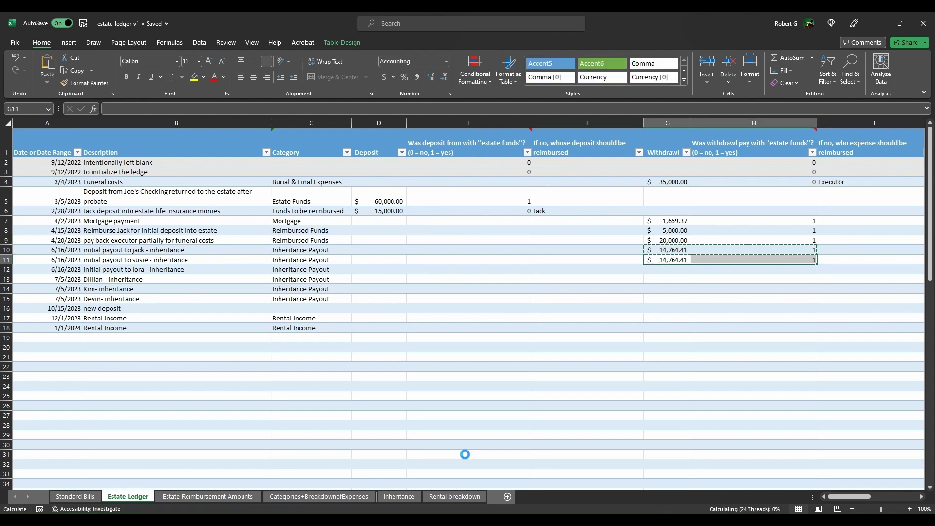
key("Down")
key("ctrl+v")
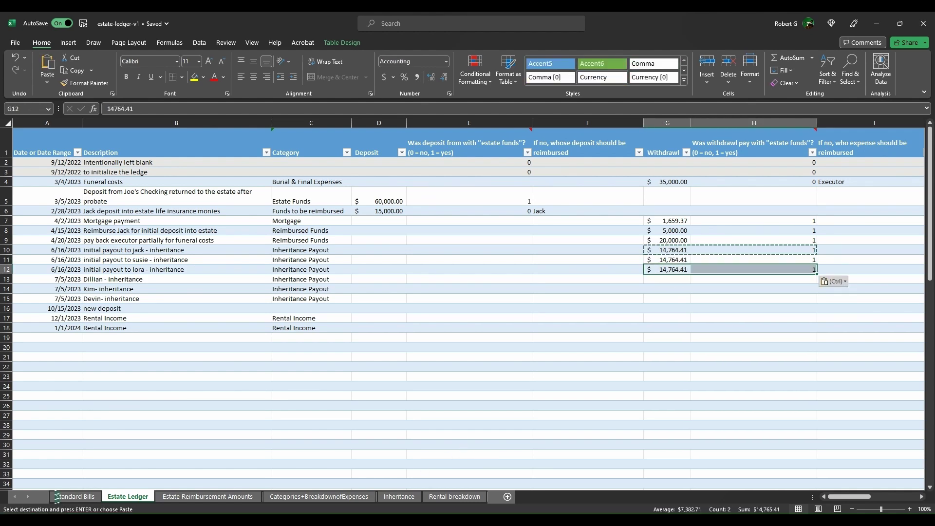
Step: Enter a $149.14 withdrawal flagged 1 in row 13
left_click(398, 496)
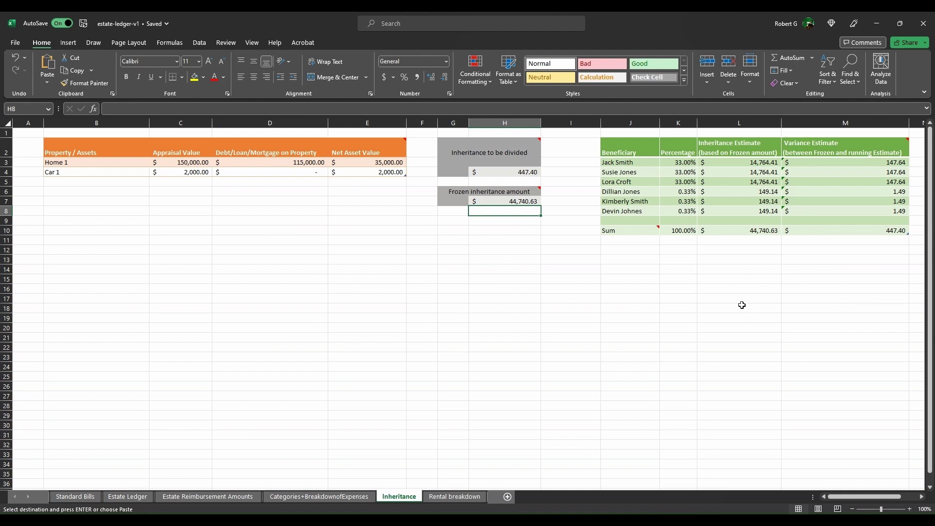
left_click(127, 496)
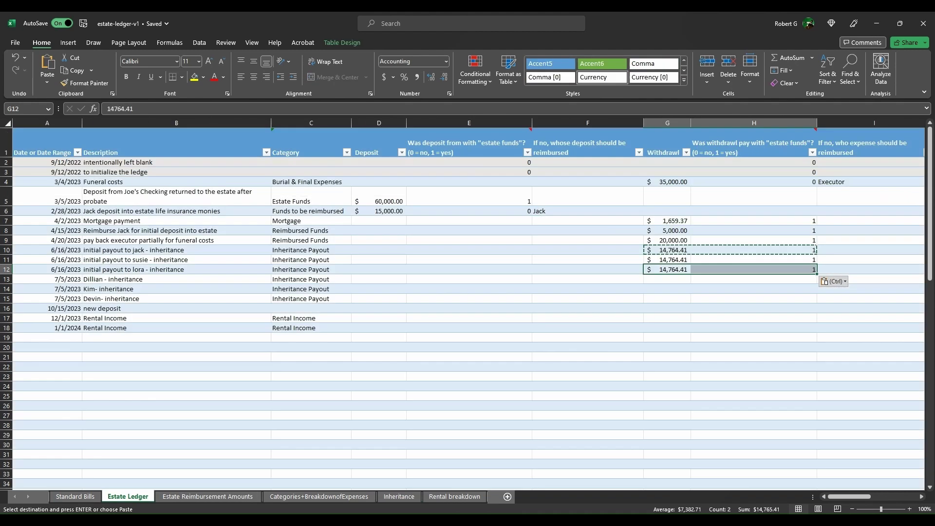
key("Down")
type("14")
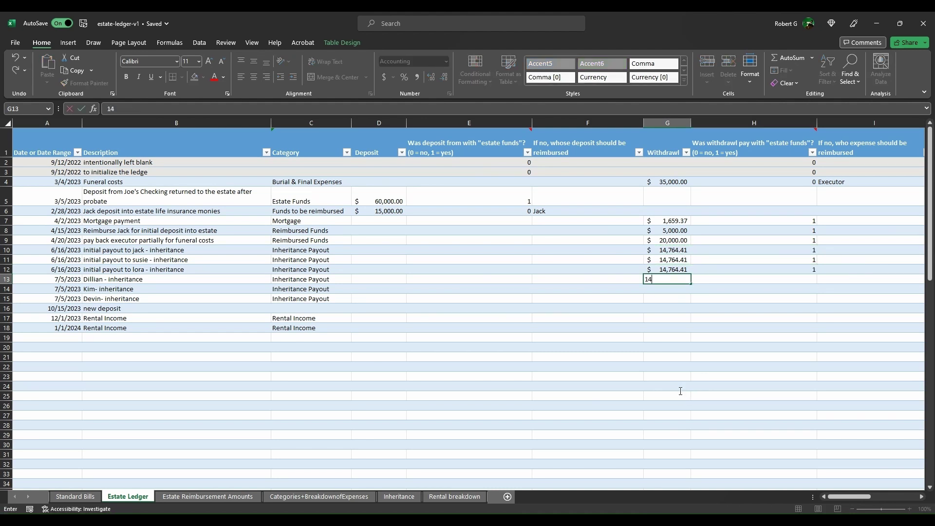
type("9.14")
key("Tab")
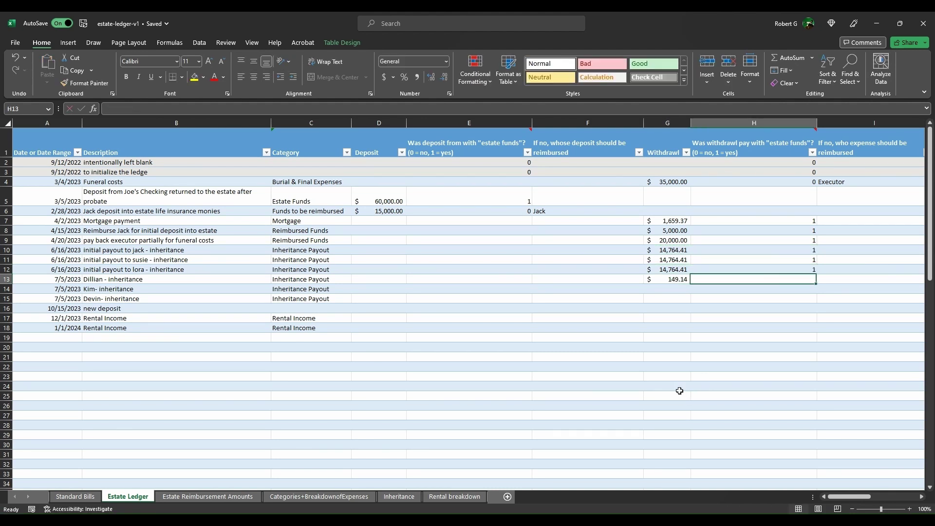
type("1")
Step: Copy the $149.14 payout and its flag to rows 14 and 15
key("Left")
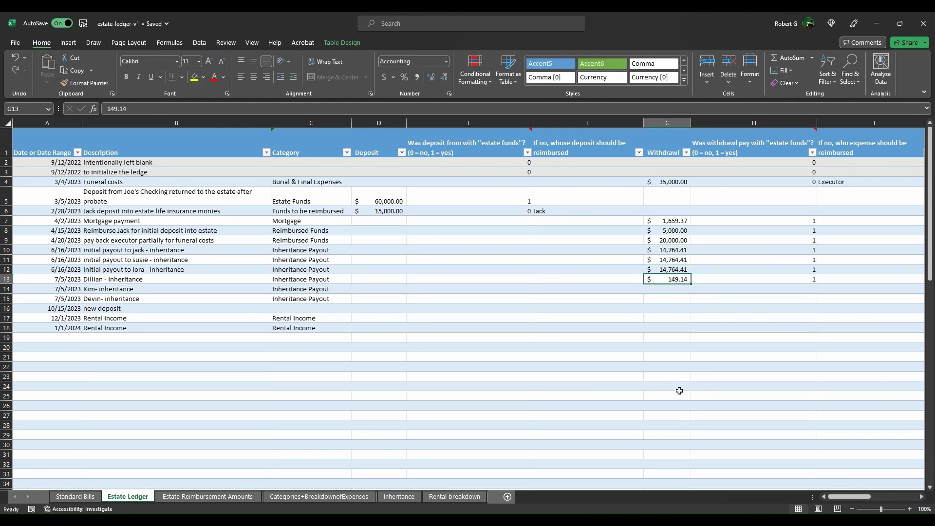
key("shift+Right")
key("ctrl+c")
key("Down")
key("ctrl+v")
key("Down")
key("ctrl+v")
key("Escape")
left_click(387, 496)
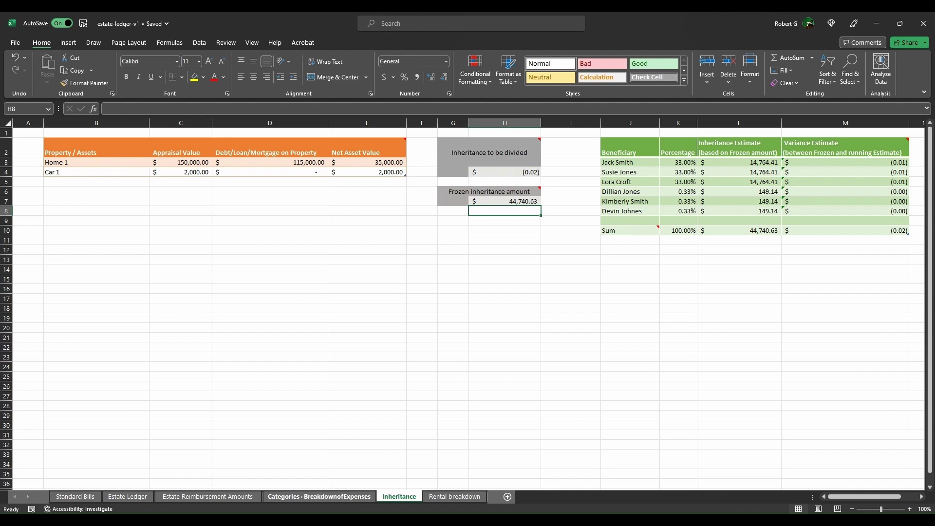
Step: Lower the G14 and G15 payouts from $149.14 to $149.13, then view the Inheritance sheet
left_click(319, 496)
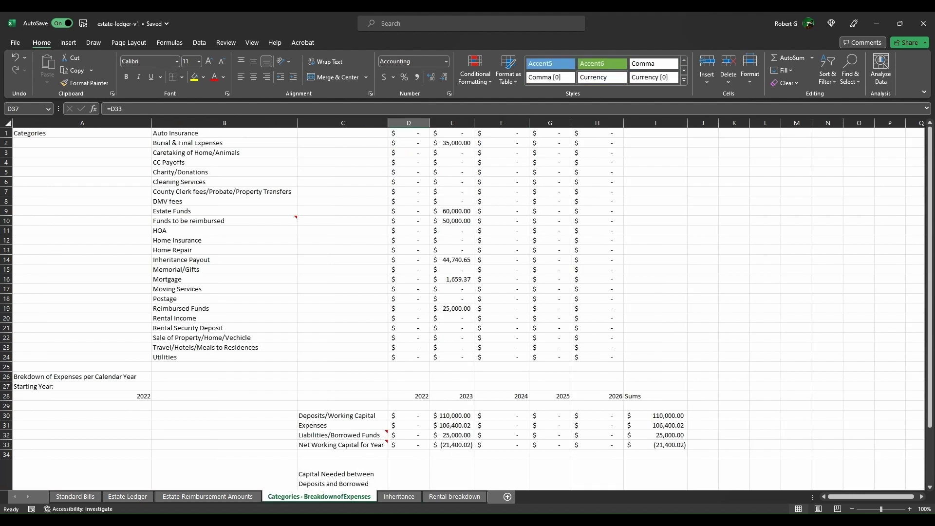
left_click(128, 496)
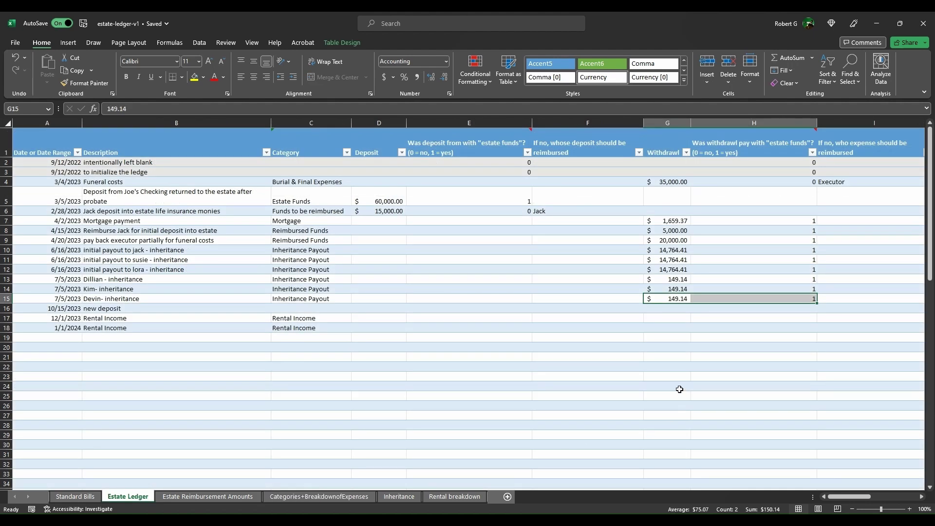
key("Up")
key("Up")
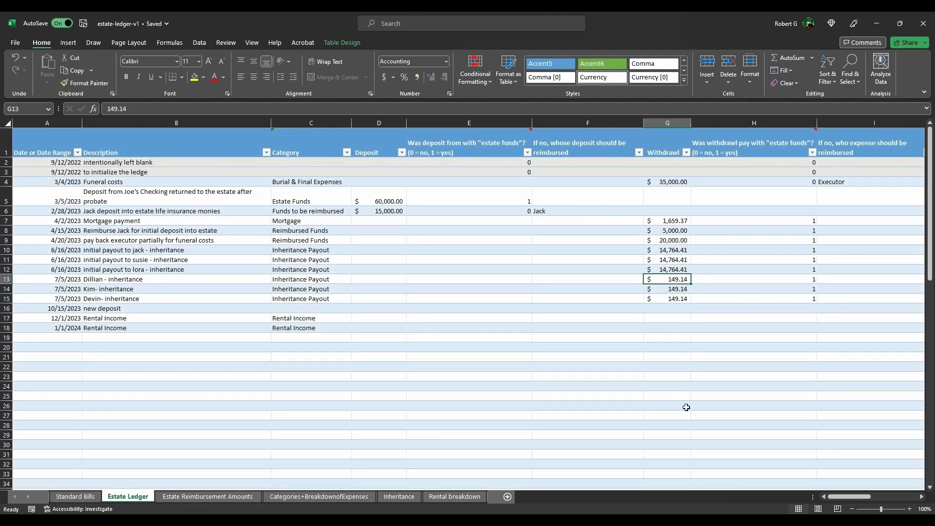
key("Down")
type("149.1")
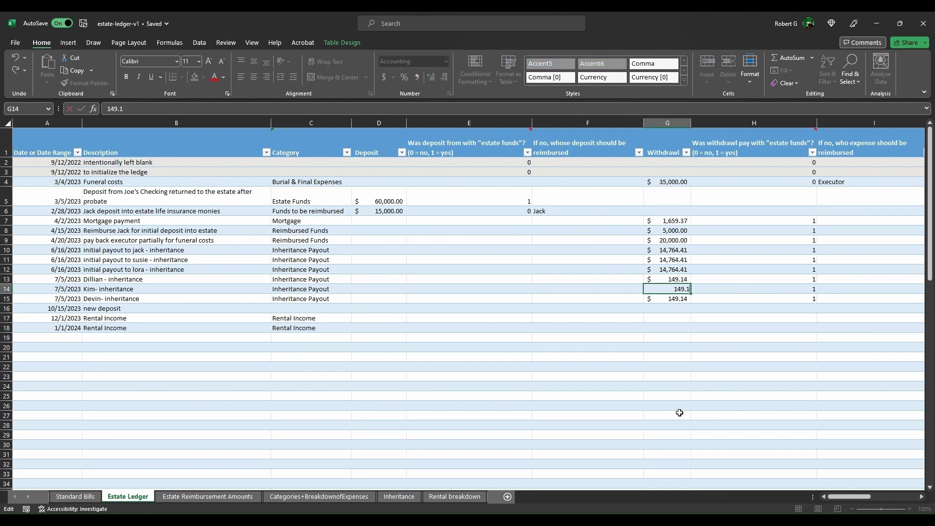
type("3")
key("Return")
type("149.1")
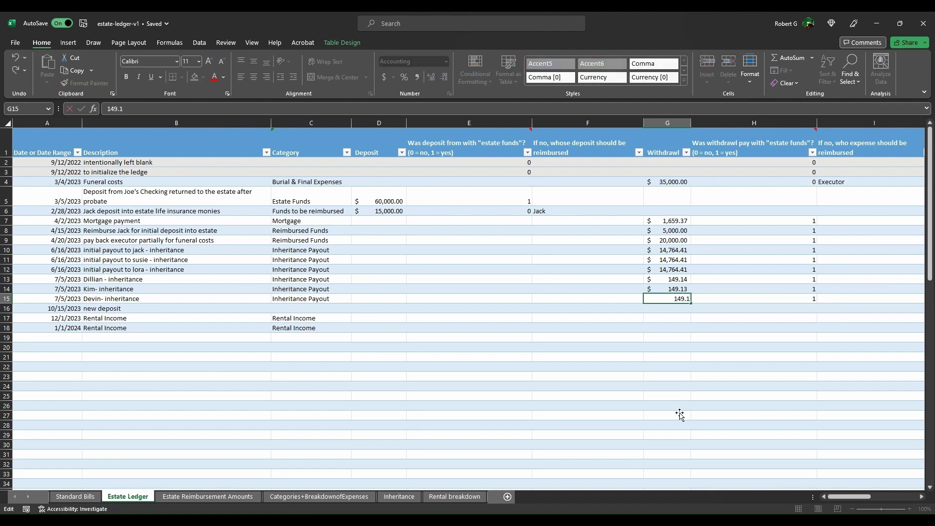
type("3")
key("Return")
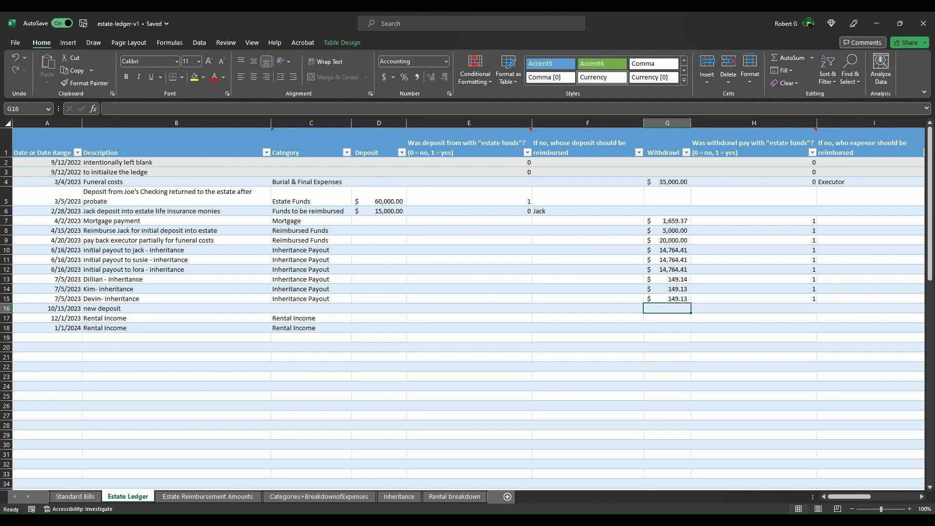
key("ctrl+Page_Down")
key("ctrl+Page_Down")
key("ctrl+Page_Down")
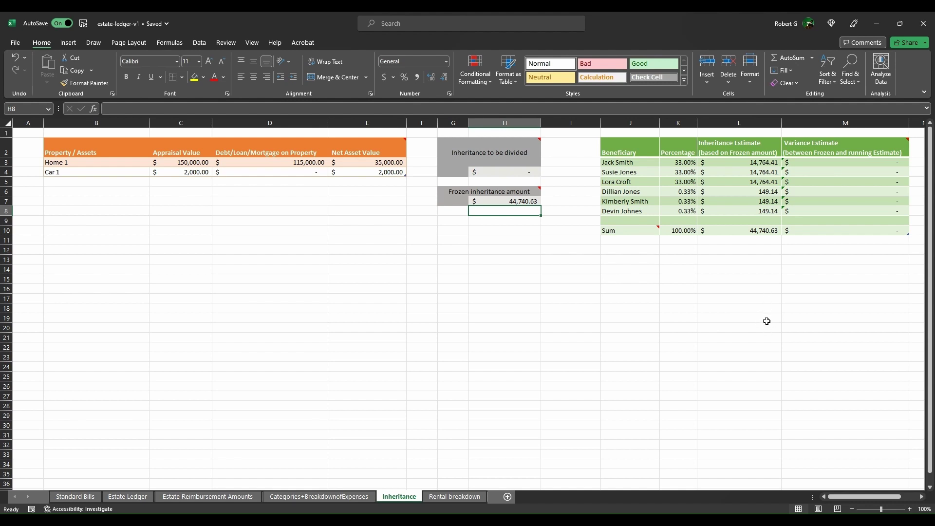
key("Right")
key("Right")
key("Right")
key("Right")
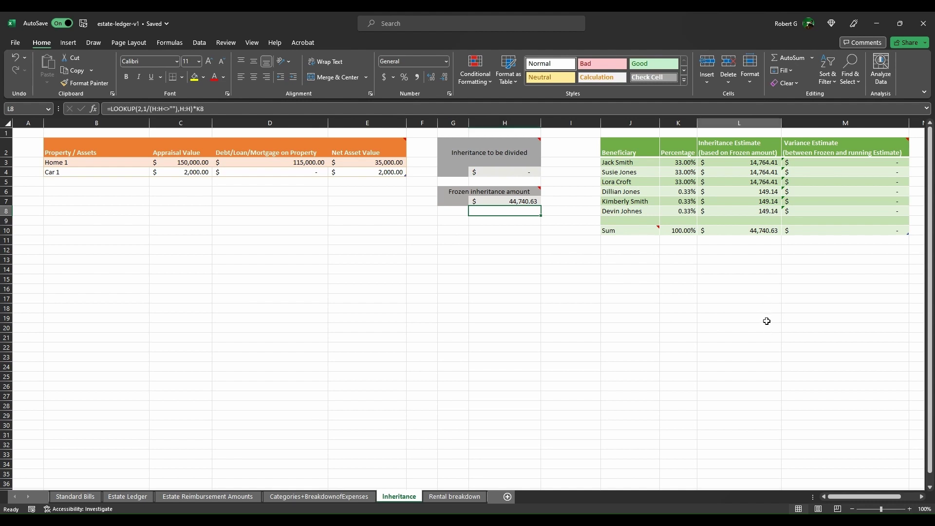
key("Down")
key("Down")
key("Down")
key("Down")
key("Down")
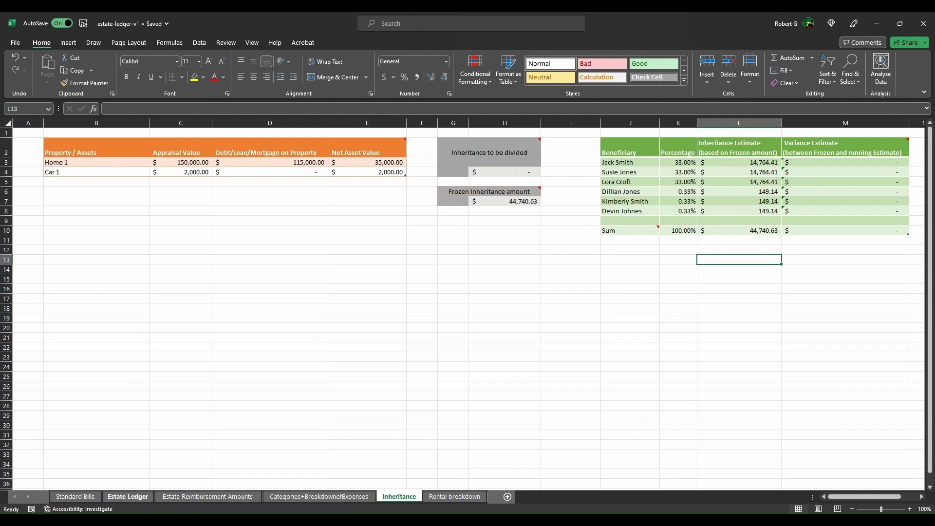
Step: Enter $3,000 Rental Income deposits in D17 and D18 of the Estate Ledger
left_click(127, 496)
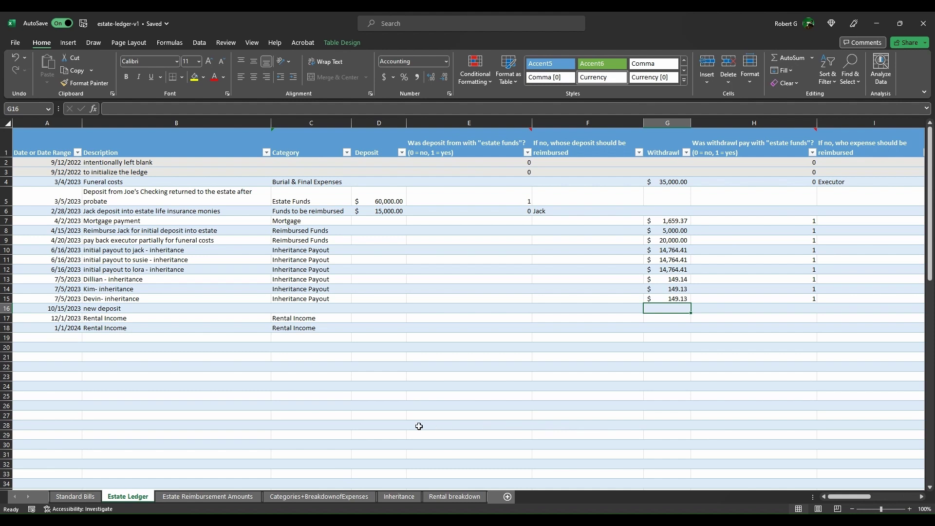
key("Left")
key("Left")
key("Left")
key("Left")
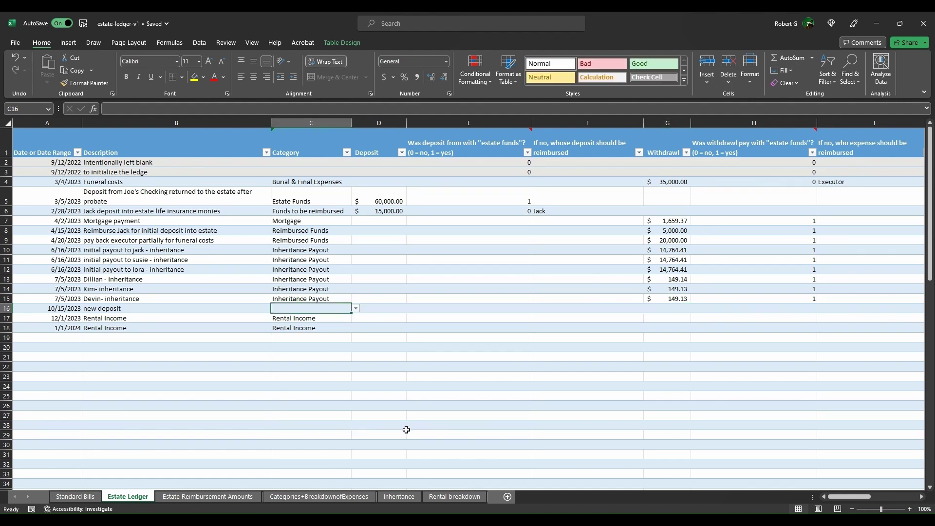
key("Down")
key("Right")
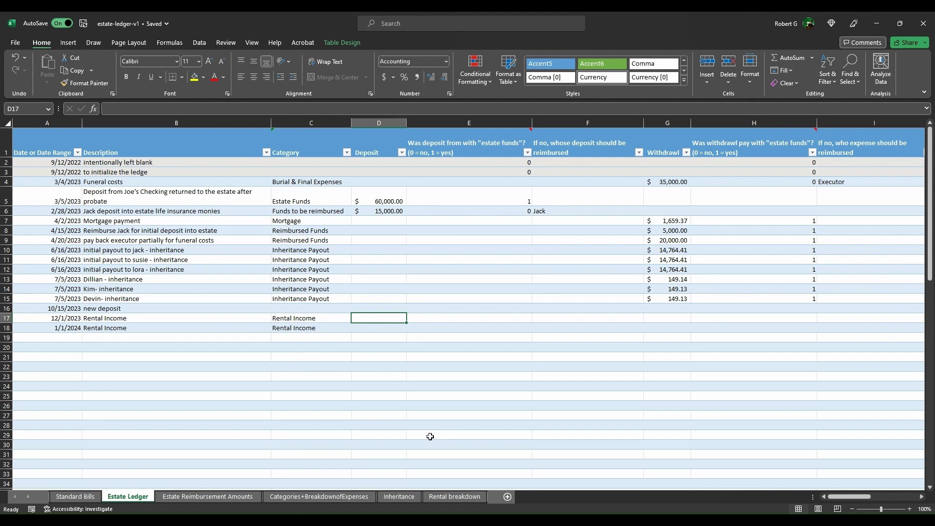
type("3,00")
type("000")
key("Return")
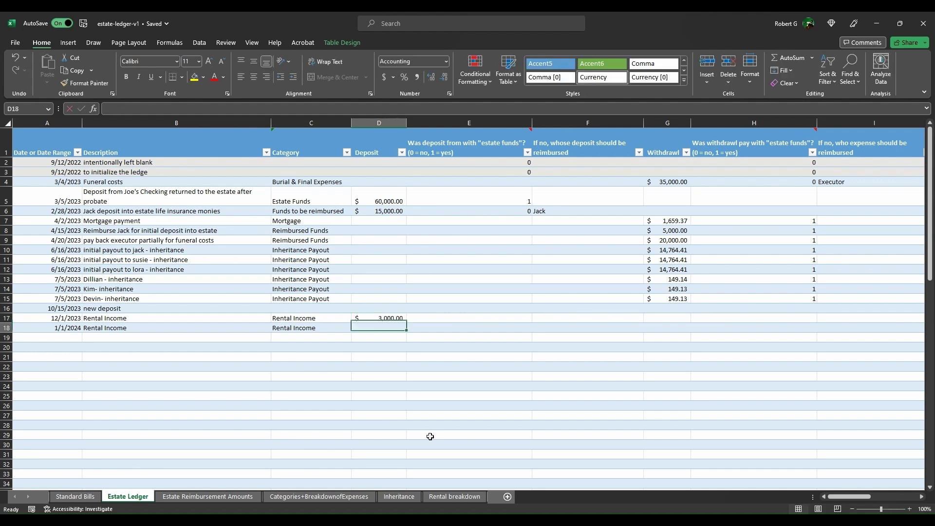
type("3000")
key("Tab")
Step: Flag both Rental Income deposits with 1 in E17 and E18 as estate funds
key("Up")
type("1")
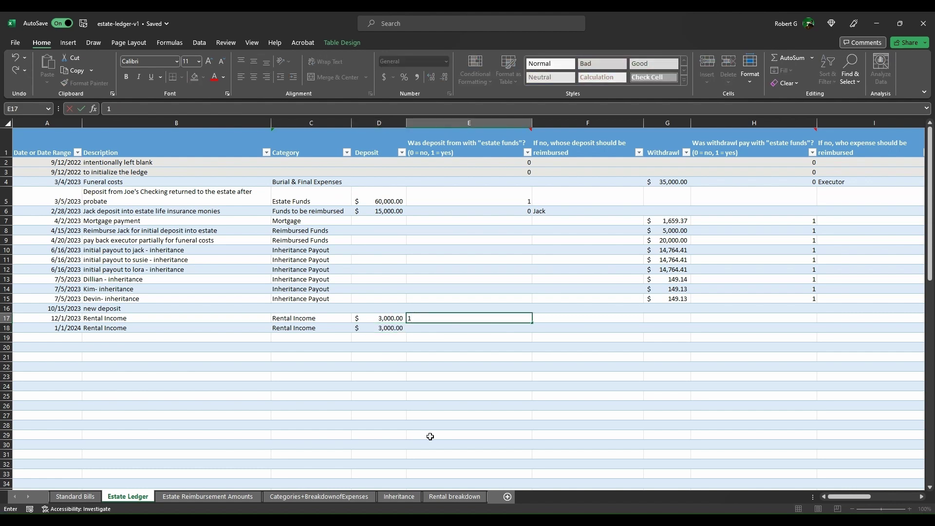
key("Return")
type("1")
key("Up")
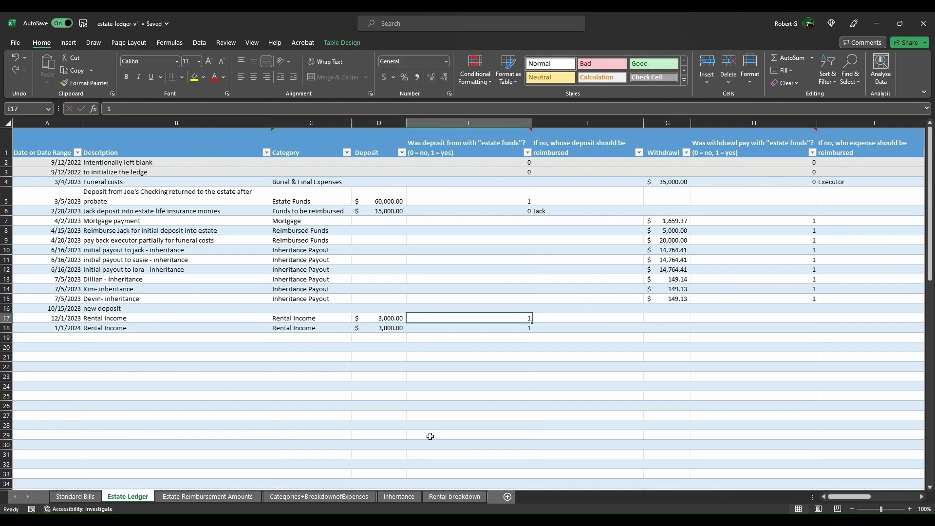
Step: Apply strikethrough to the six Inheritance Estimate amounts in L3:L8
left_click(398, 496)
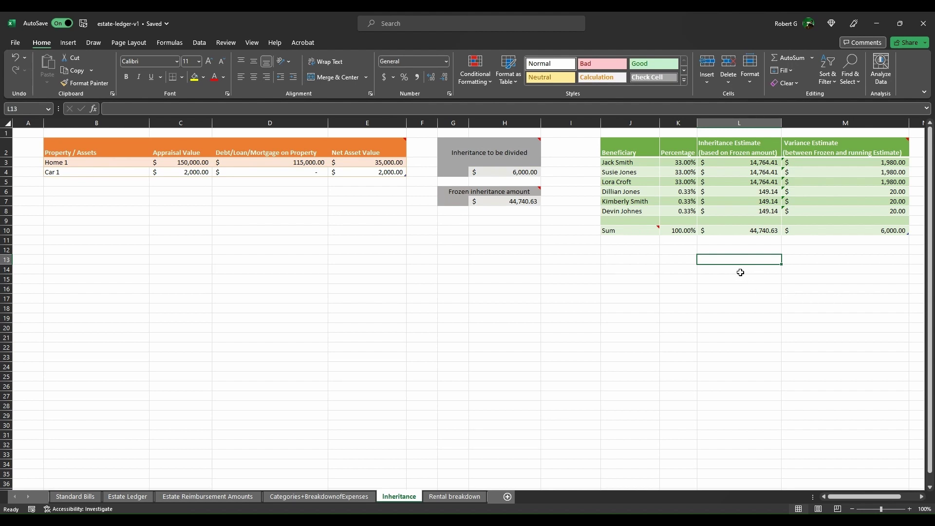
left_click_drag(741, 269, 746, 319)
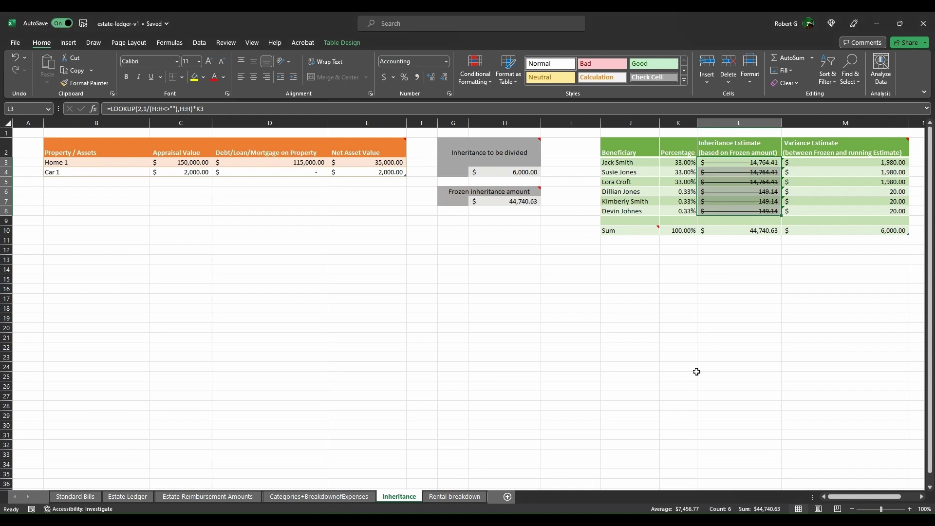
key("ctrl+5")
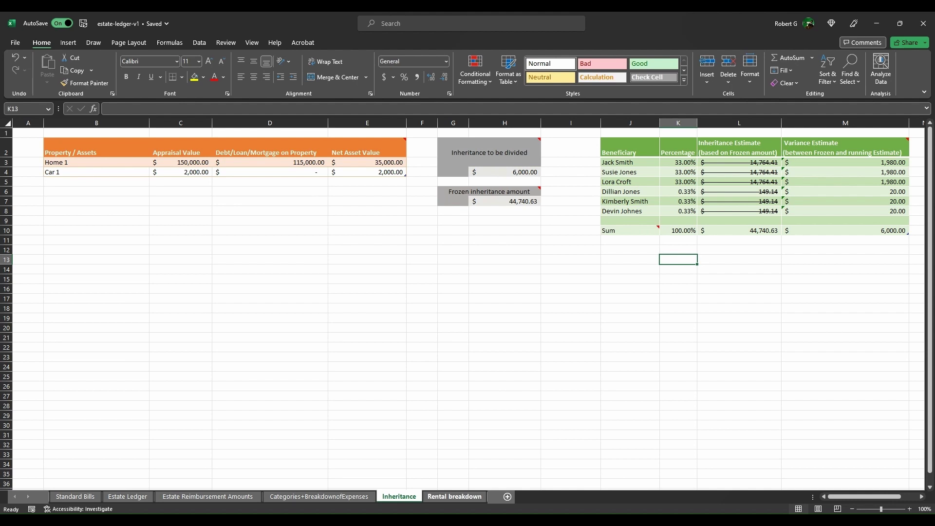
Step: Review the Rental breakdown figures from monthly rent down to the $1,517.00 total monthly expenses
left_click(454, 496)
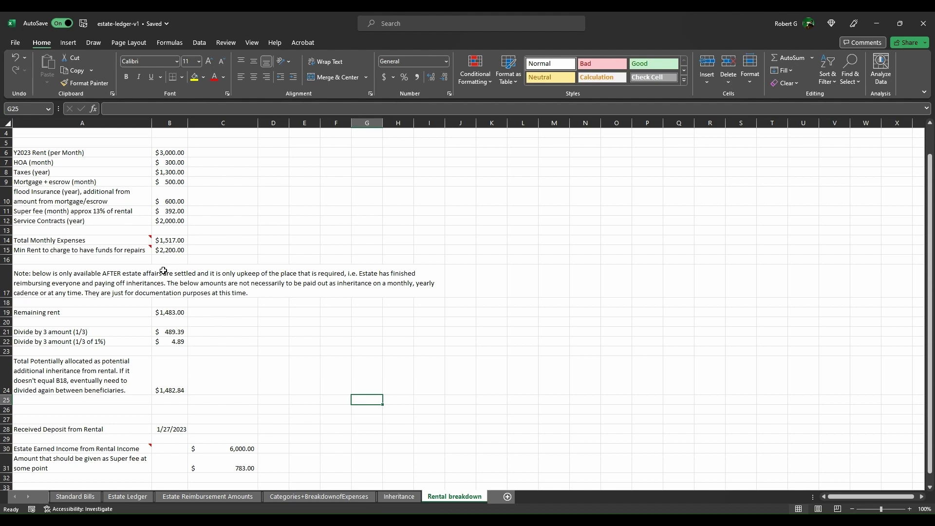
key("ctrl+z")
key("Down")
key("Down")
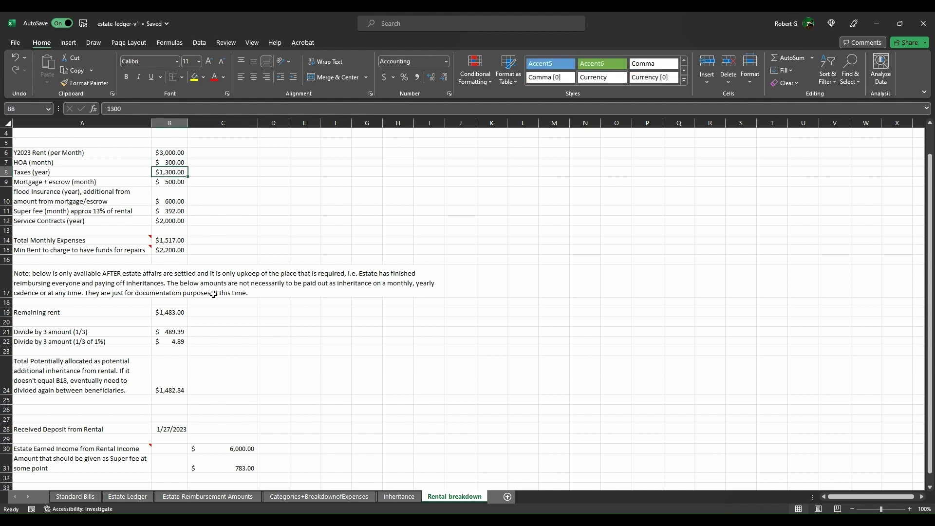
key("Down")
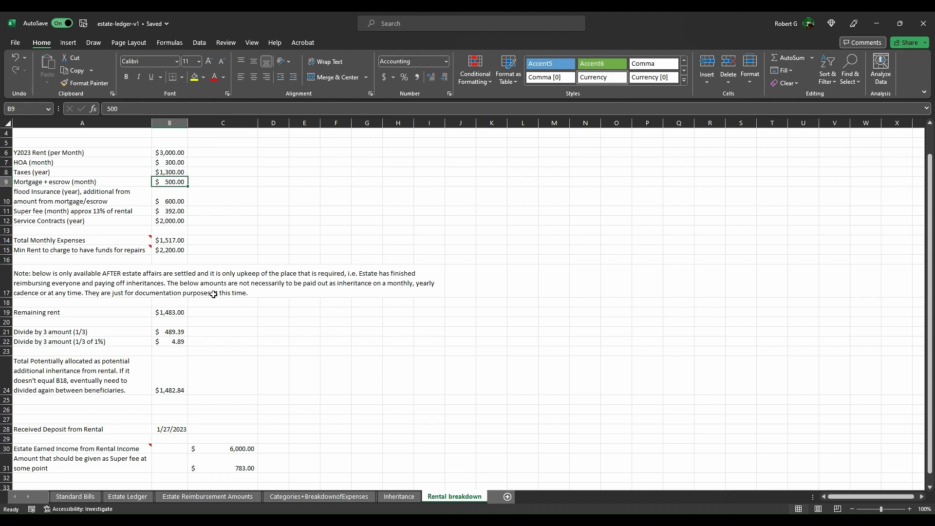
key("Down")
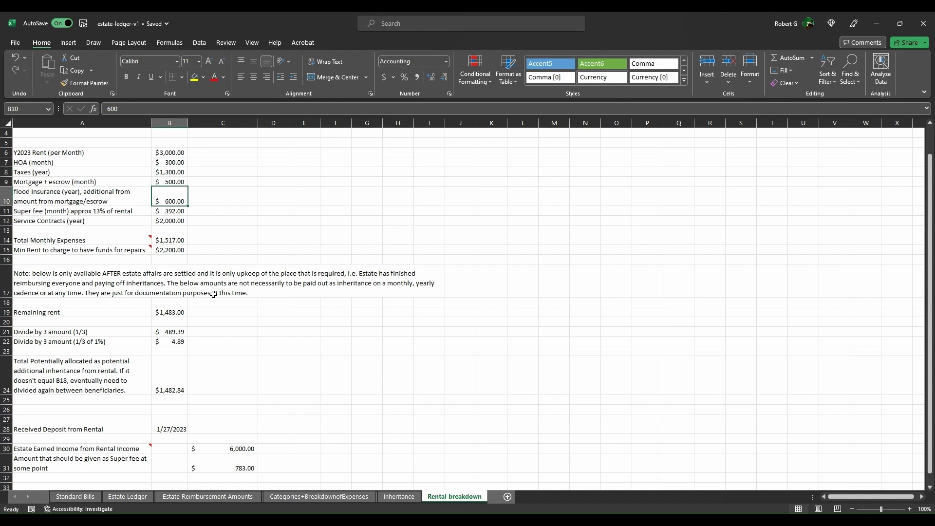
key("Down")
key("Down")
key("Down")
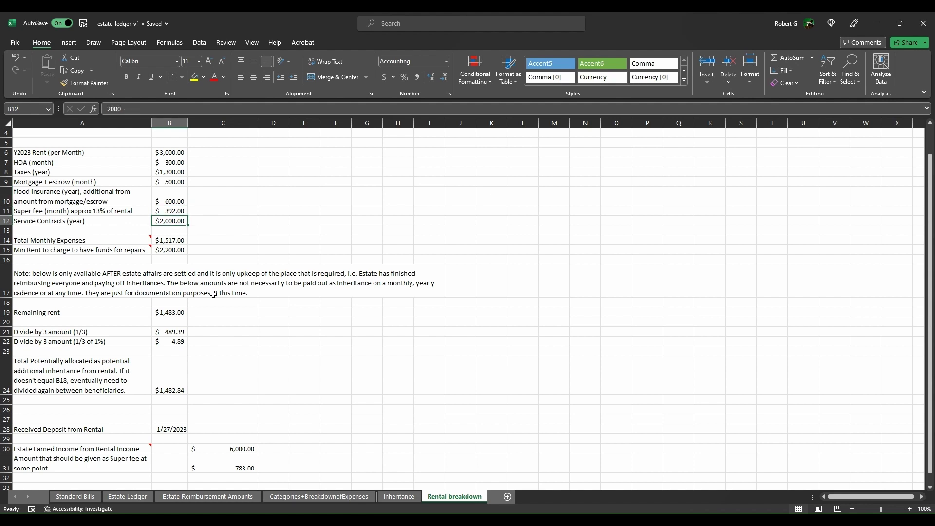
key("Down")
key("Down")
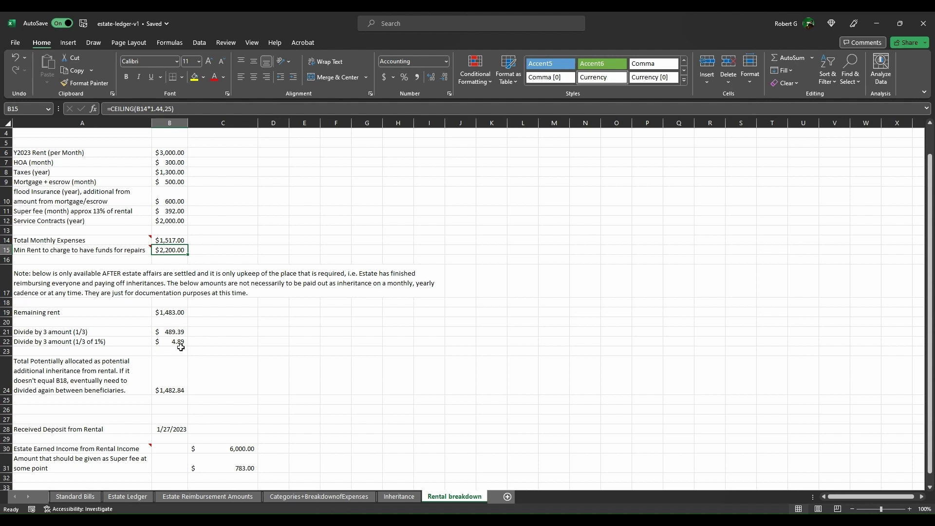
key("Up")
key("Up")
key("Up")
key("Up")
key("Up")
key("Up")
key("Up")
key("Up")
key("Up")
key("Delete")
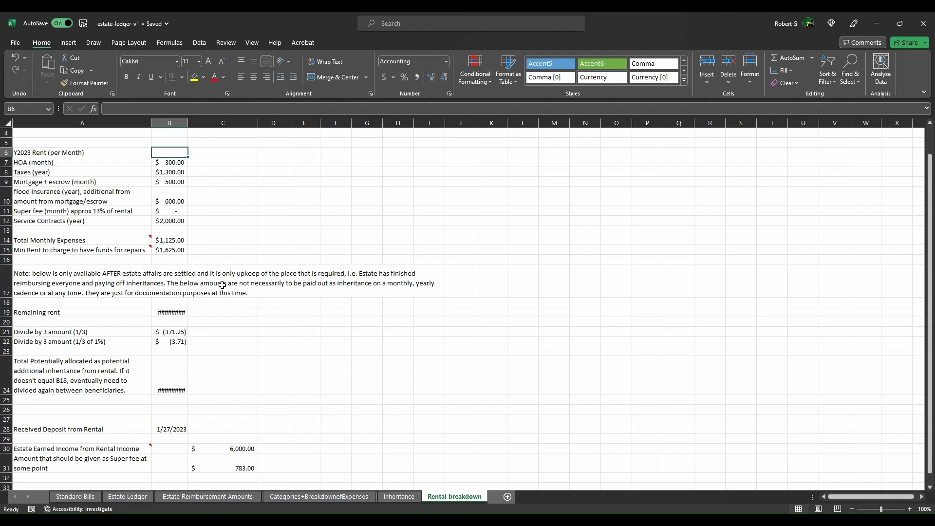
key("ctrl+z")
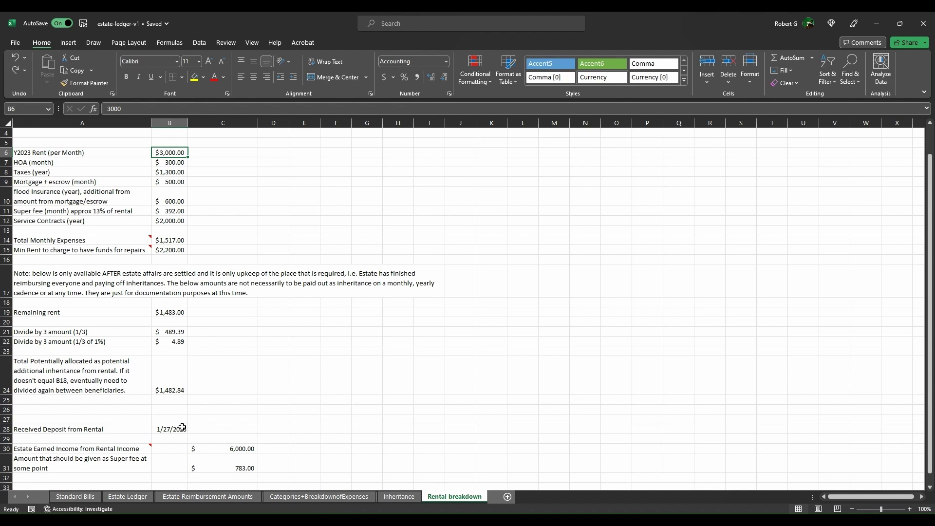
key("Down")
key("Down")
key("Down")
key("Down")
key("Down")
key("Down")
key("Down")
key("Down")
key("Down")
key("Down")
key("Down")
key("Down")
key("Down")
key("Down")
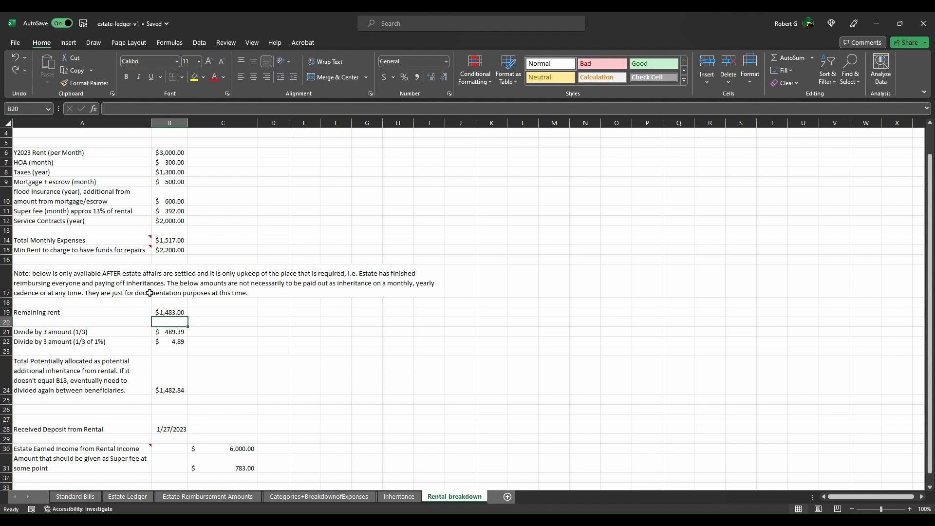
key("Up")
key("Up")
key("Up")
key("Up")
key("Up")
key("Up")
key("Up")
key("Up")
key("Up")
key("Left")
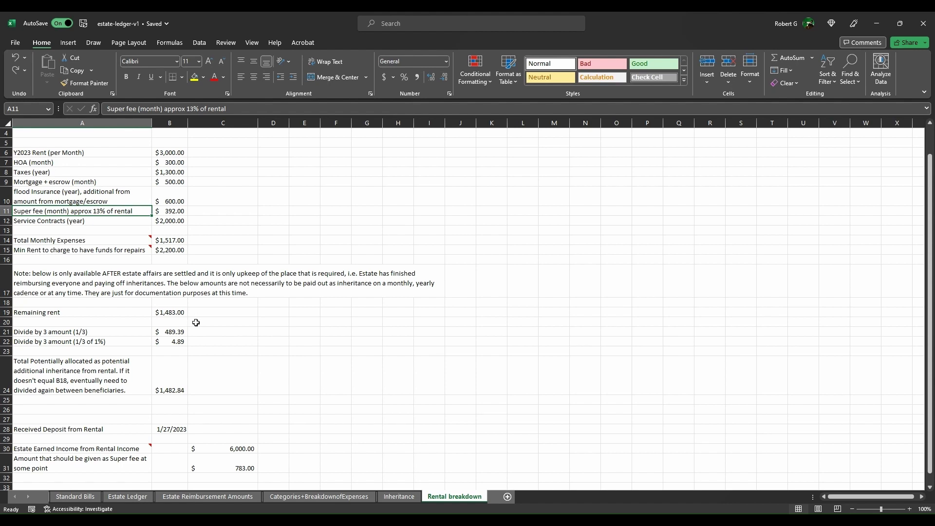
key("Right")
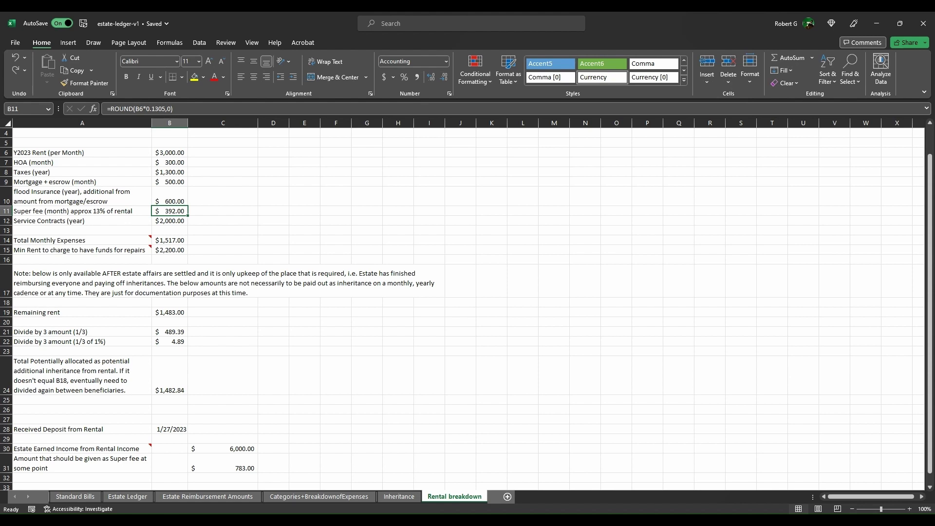
left_click(223, 400)
left_click(223, 448)
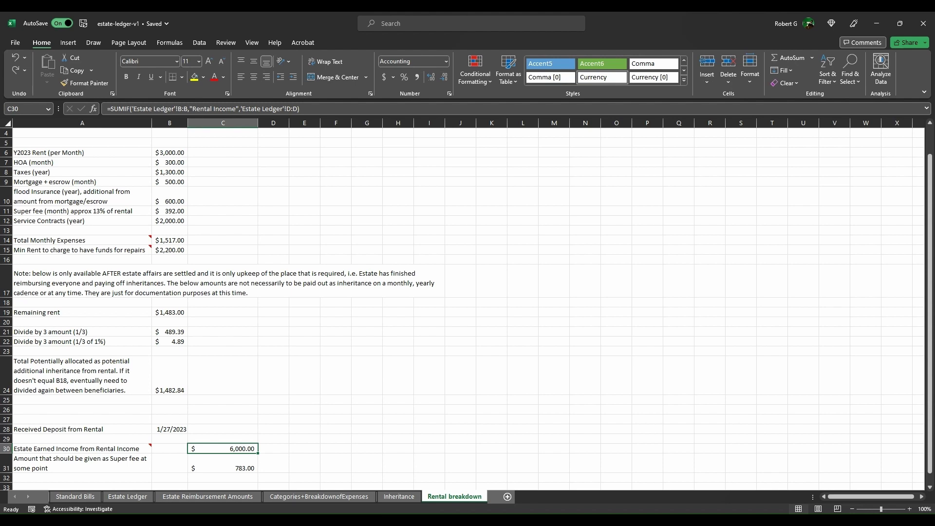
Step: Return to the Estate Ledger and select C19 below the Rental Income rows
left_click(128, 497)
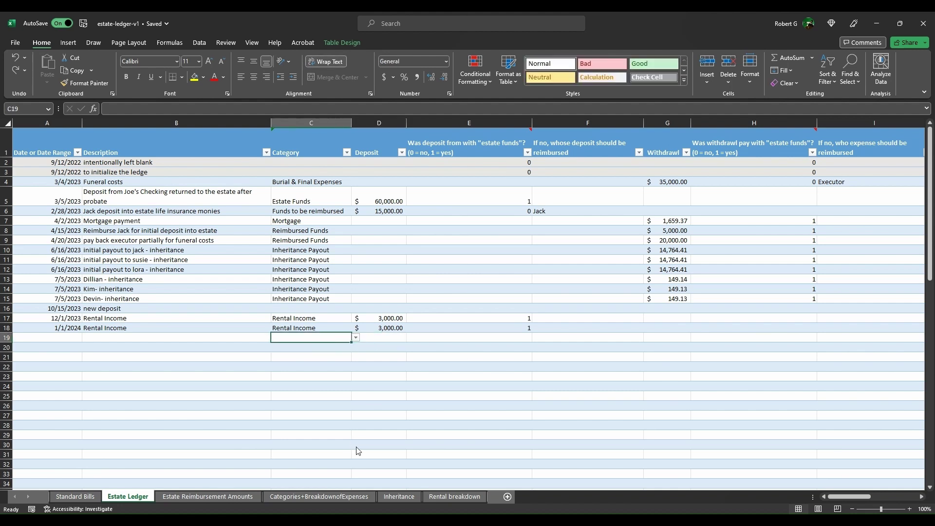
key("Up")
Step: Select C31 on the Rental breakdown sheet to inspect the $783.00 super fee formula
left_click(398, 496)
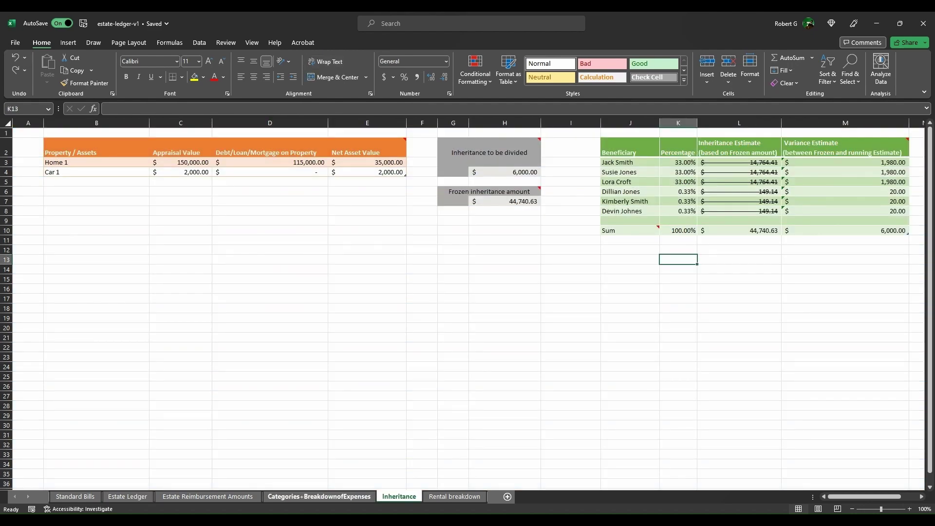
left_click(454, 496)
left_click(223, 463)
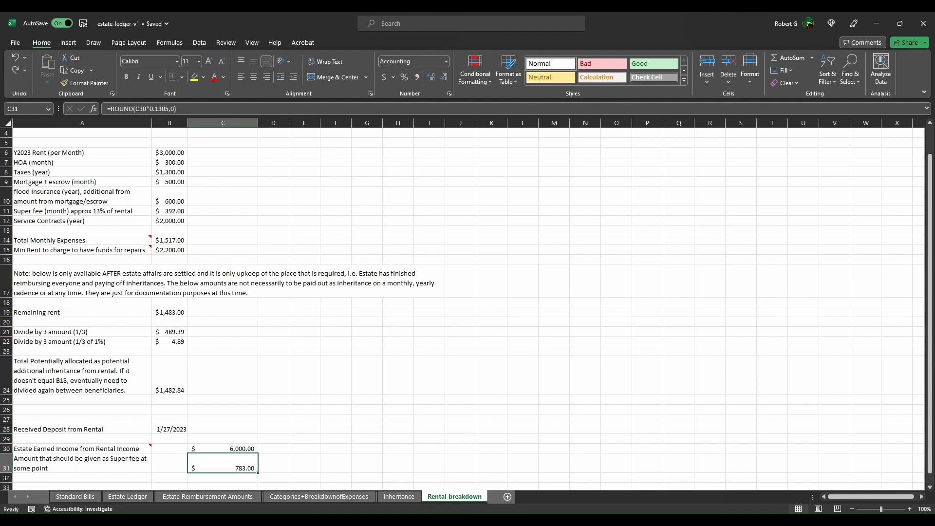